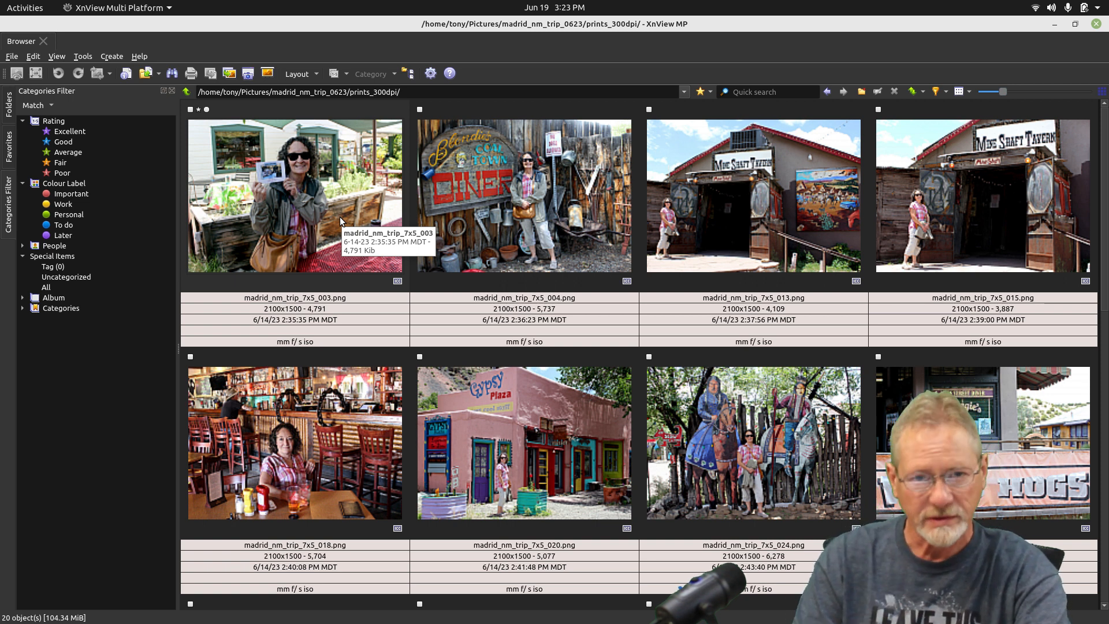
- Switch to the Caja file manager window showing the cr2 folder
{"action": "key", "text": "alt+Tab"}
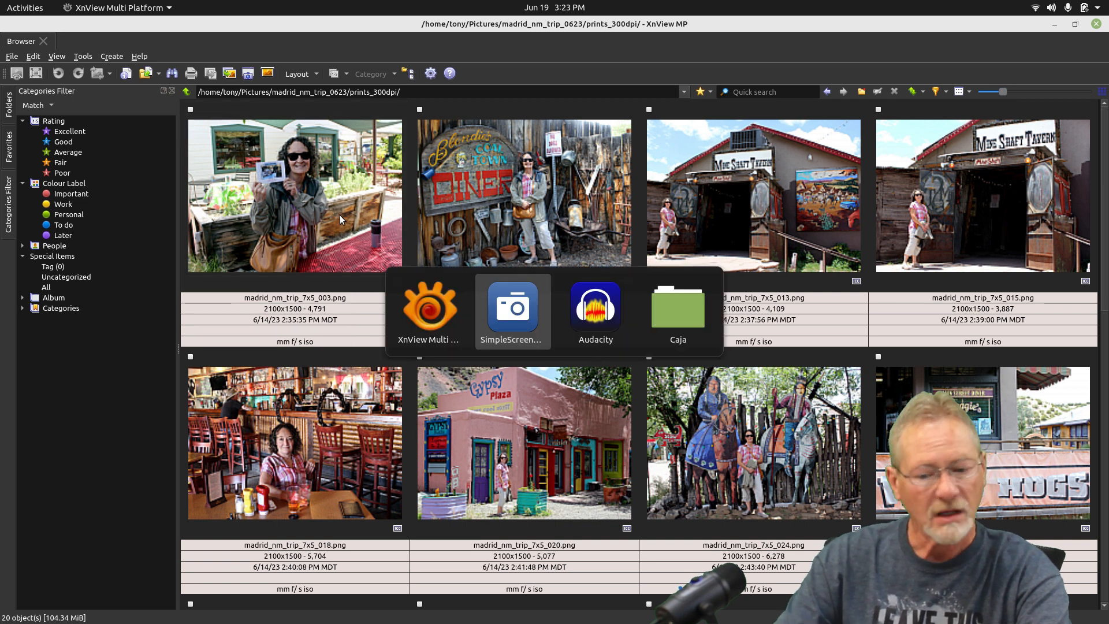
{"action": "key", "text": "alt+Tab"}
{"action": "key", "text": "alt+Tab"}
{"action": "key", "text": "alt+Tab"}
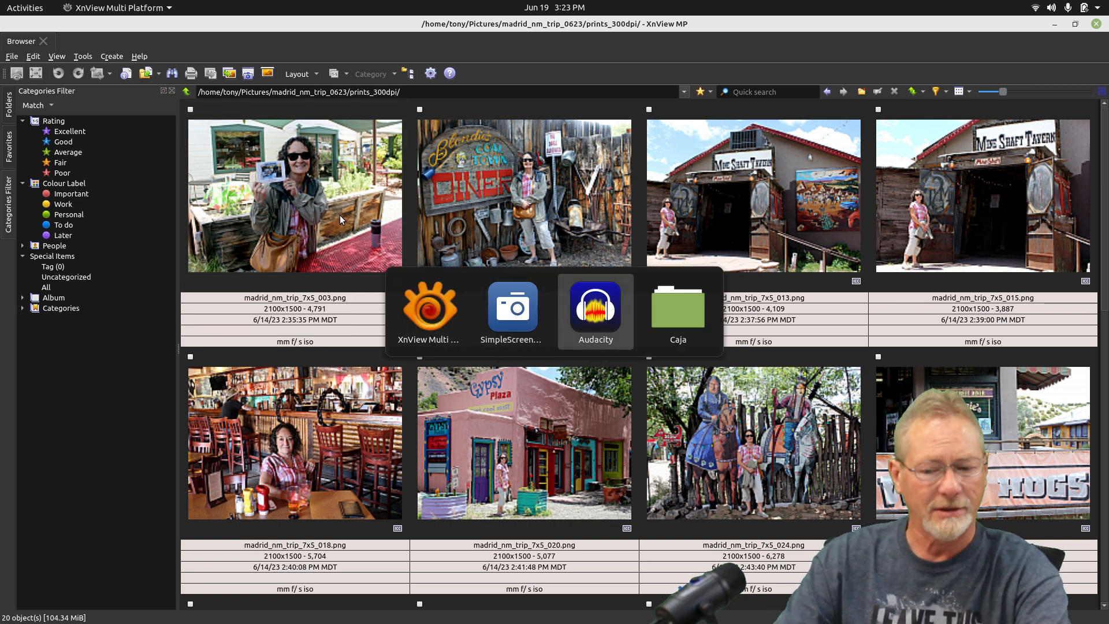
{"action": "key", "text": "alt+Tab"}
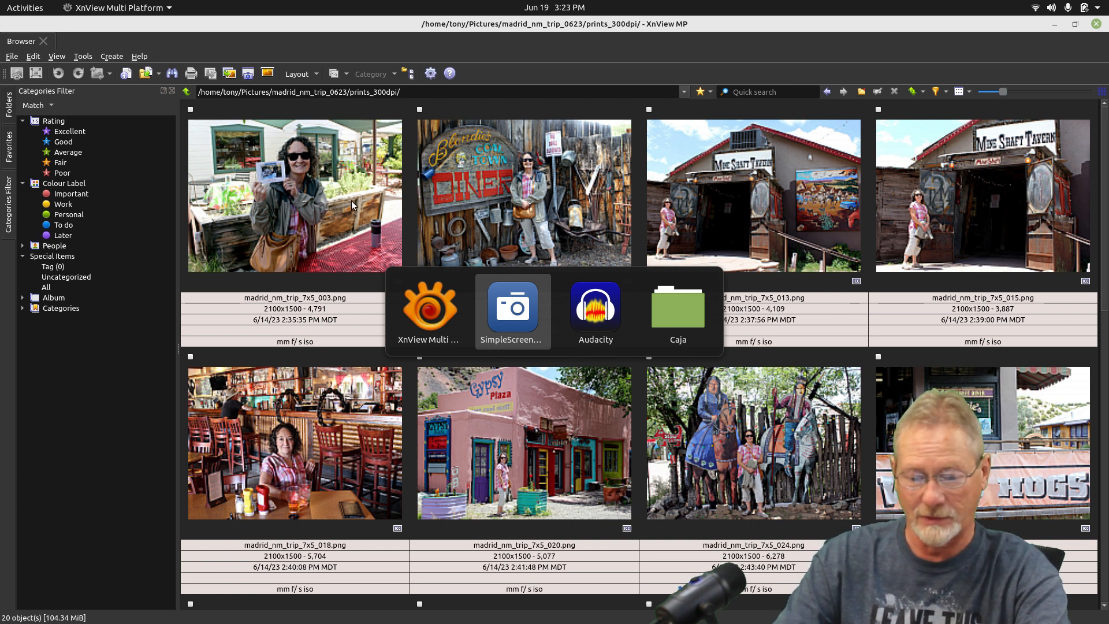
{"action": "key", "text": "alt+Tab"}
{"action": "key", "text": "alt+Tab"}
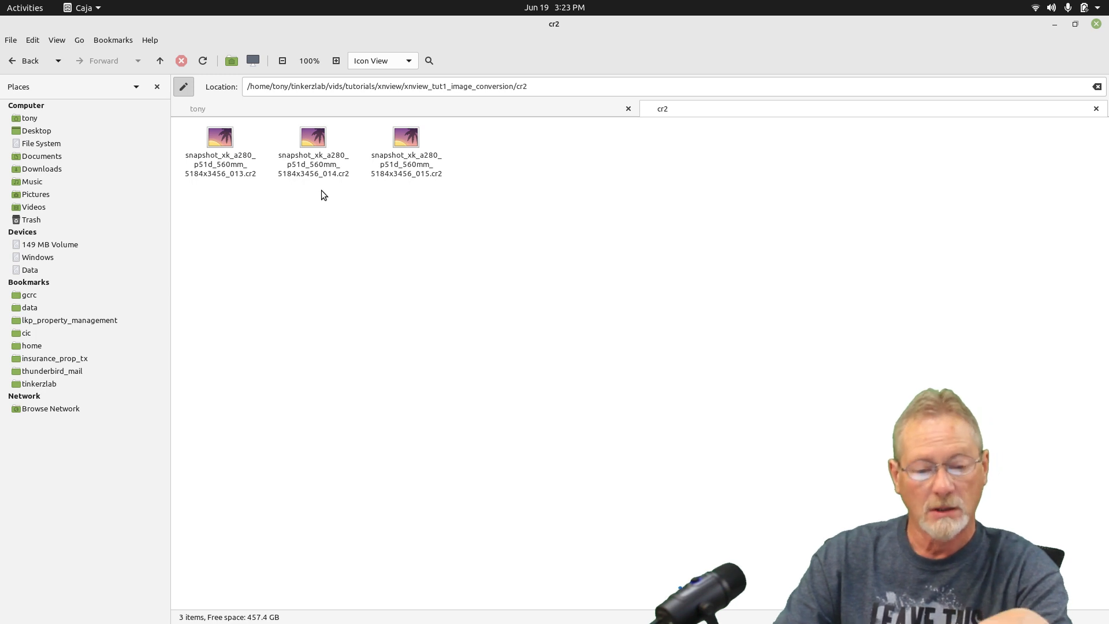
- View the three CR2 model airplane photos in turn, starting with the 013 file, and close the image viewer
{"action": "double_click", "coordinate": [221, 140]}
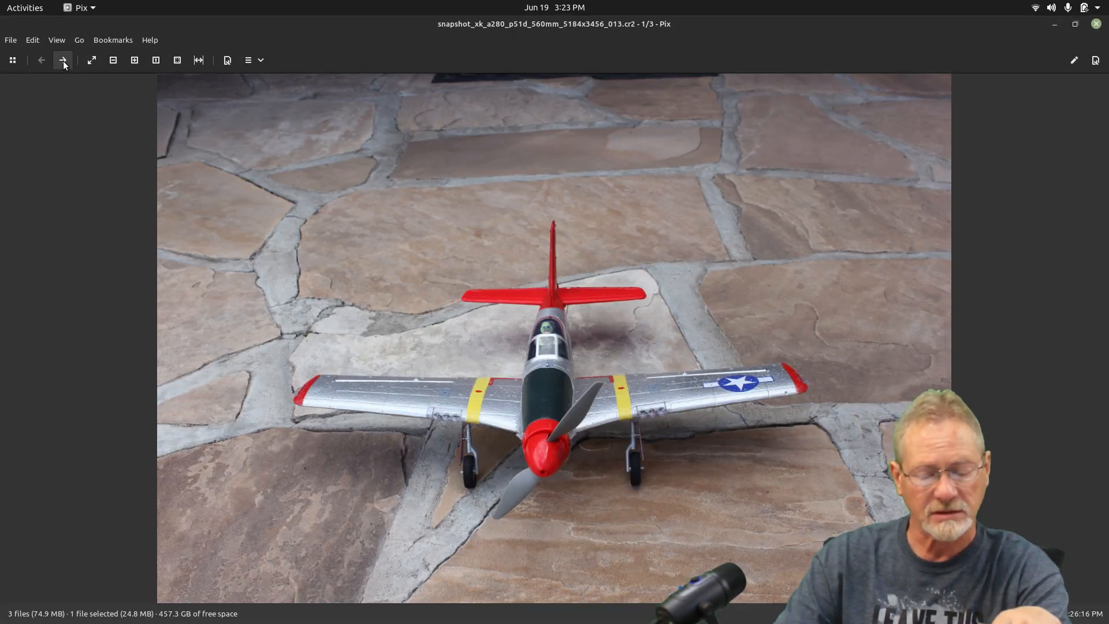
{"action": "left_click", "coordinate": [64, 61]}
{"action": "left_click", "coordinate": [64, 61]}
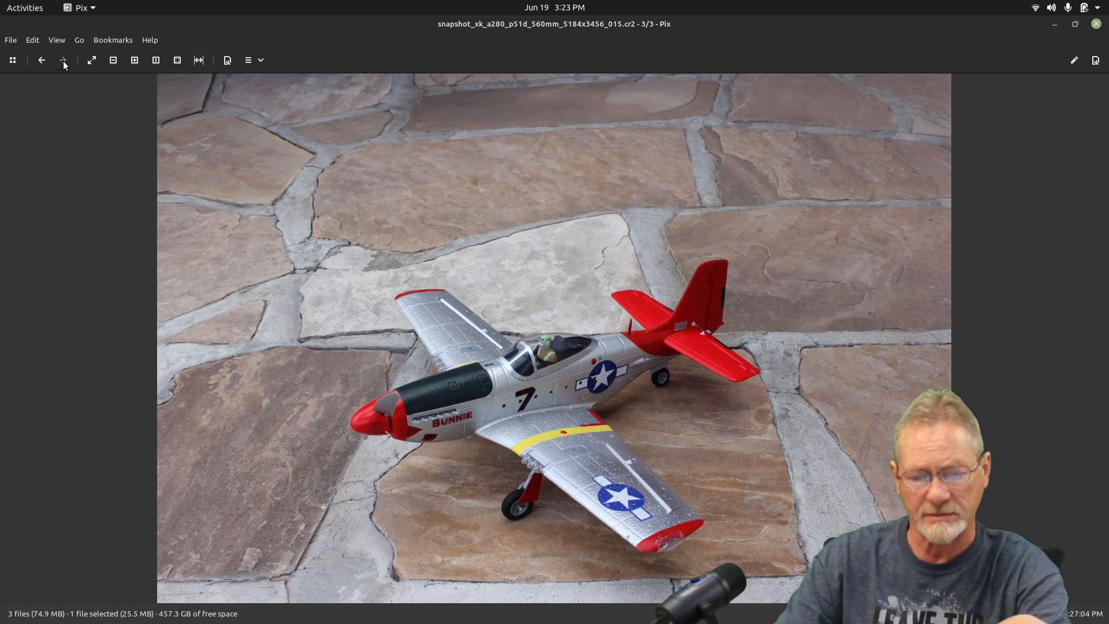
{"action": "left_click", "coordinate": [1096, 24]}
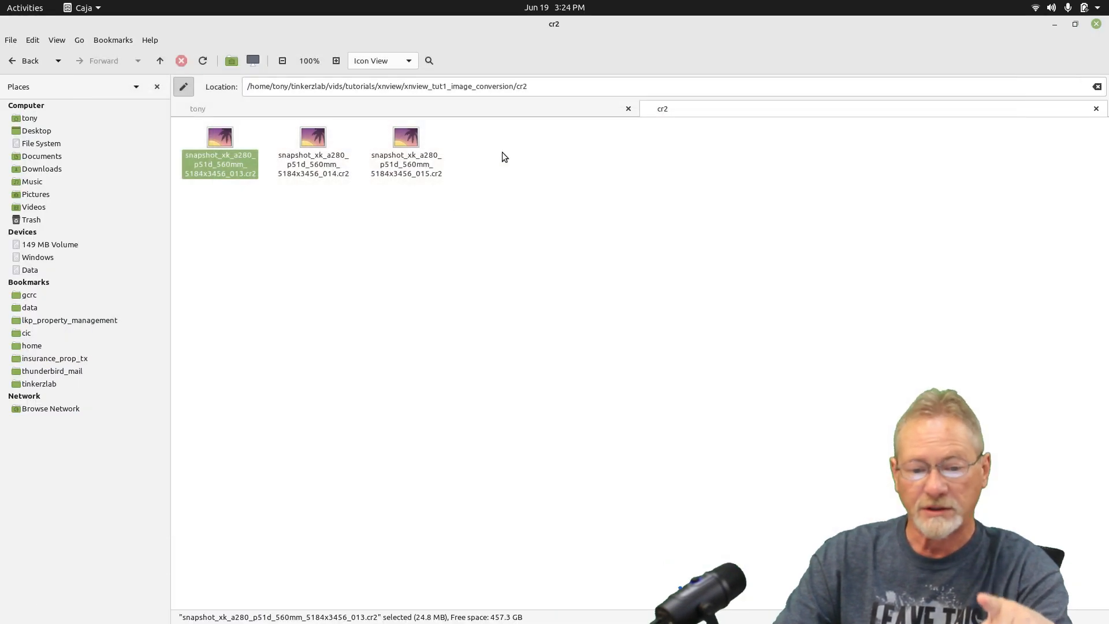
- Check the png folder inside xnview_tut1_image_conversion, and return to XnView MP by minimizing the file manager
{"action": "left_click", "coordinate": [153, 61]}
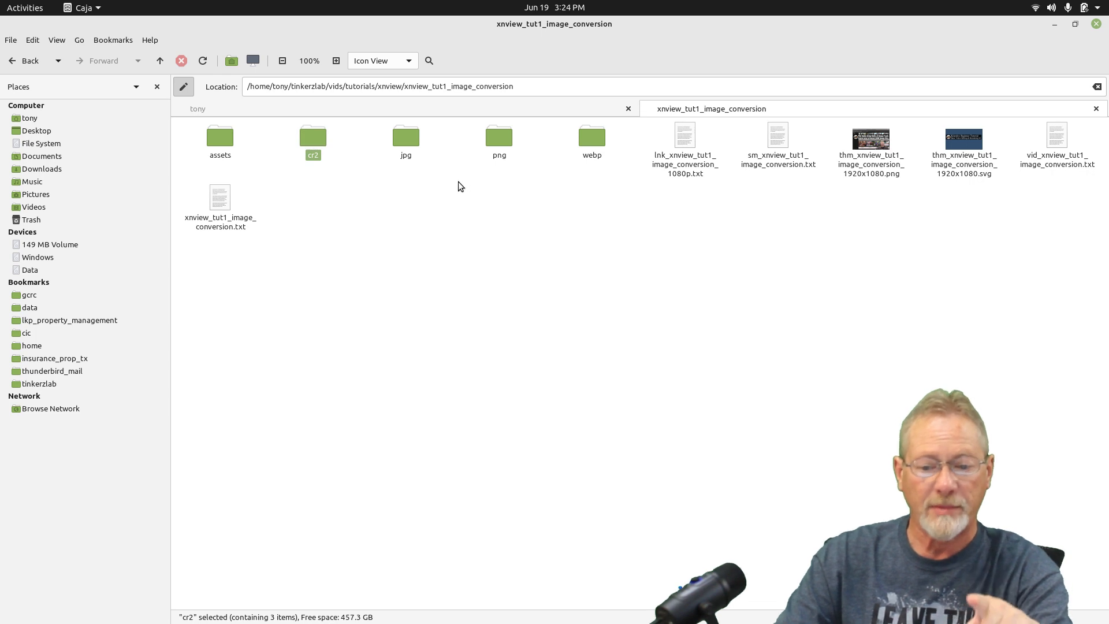
{"action": "double_click", "coordinate": [496, 139]}
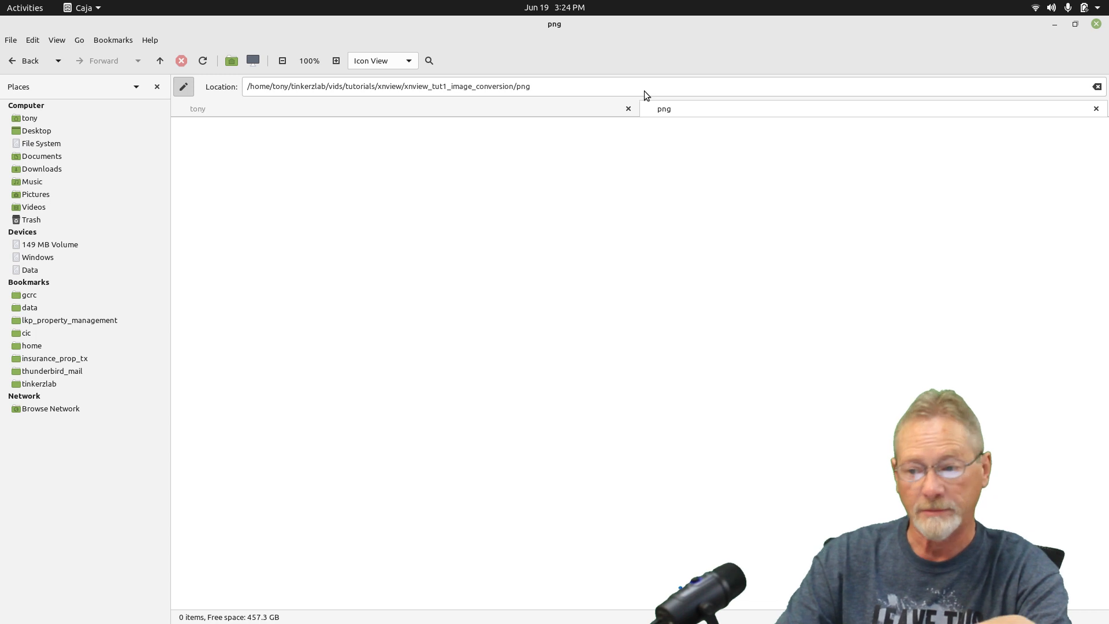
{"action": "left_click", "coordinate": [1054, 24]}
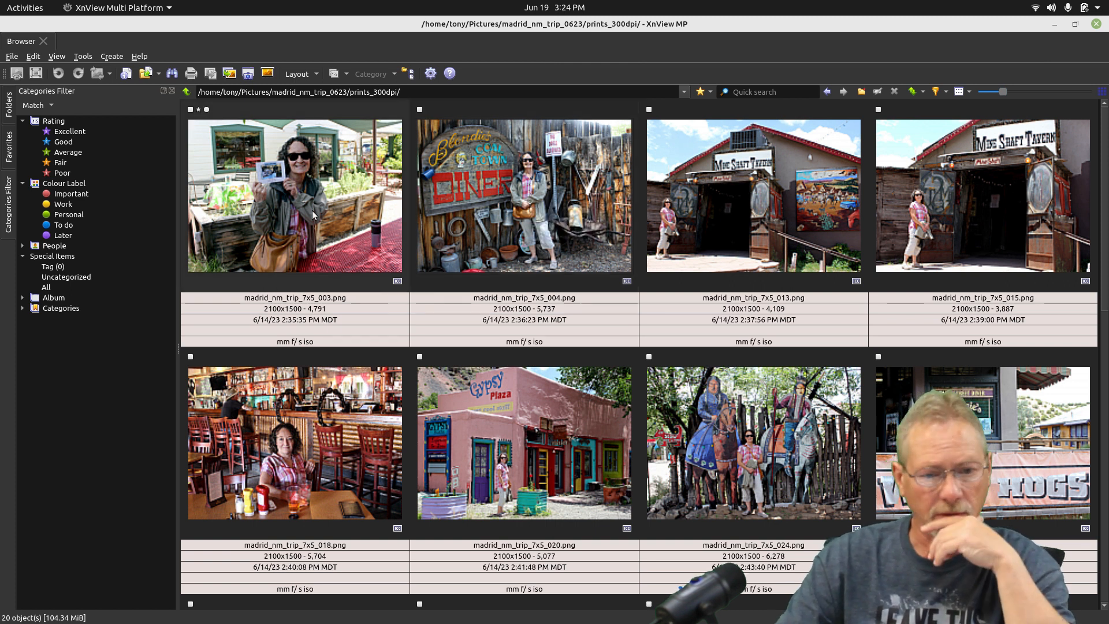
- Open Batch convert and add the cr2 folder from tinkerzlab/vids/tutorials/xnview/xnview_tut1_image_conversion as the input
{"action": "left_click", "coordinate": [83, 56]}
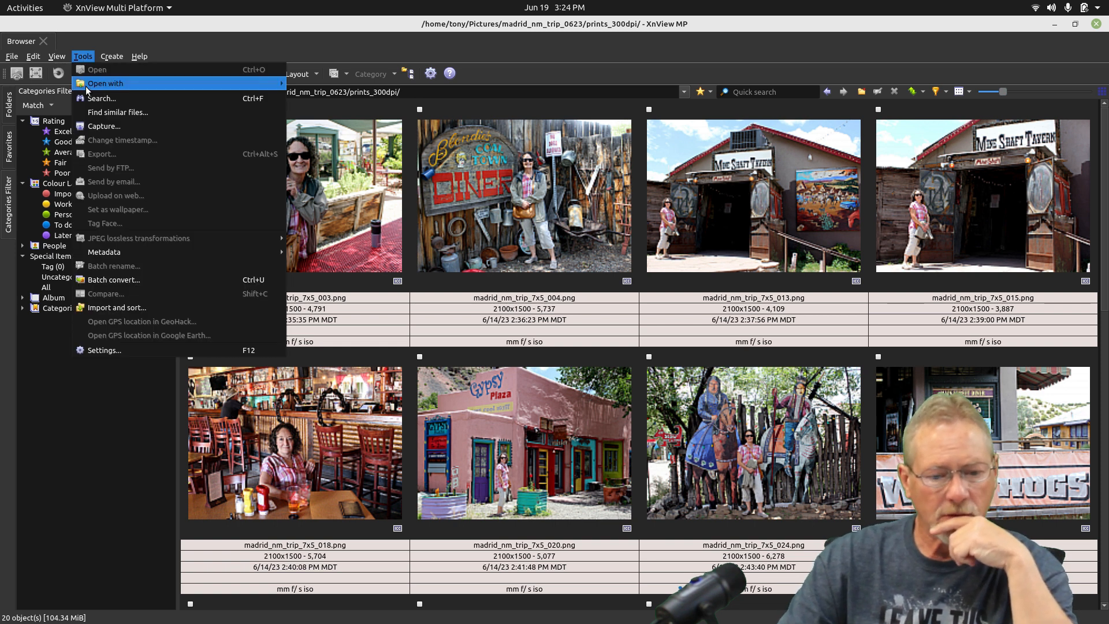
{"action": "left_click", "coordinate": [101, 280]}
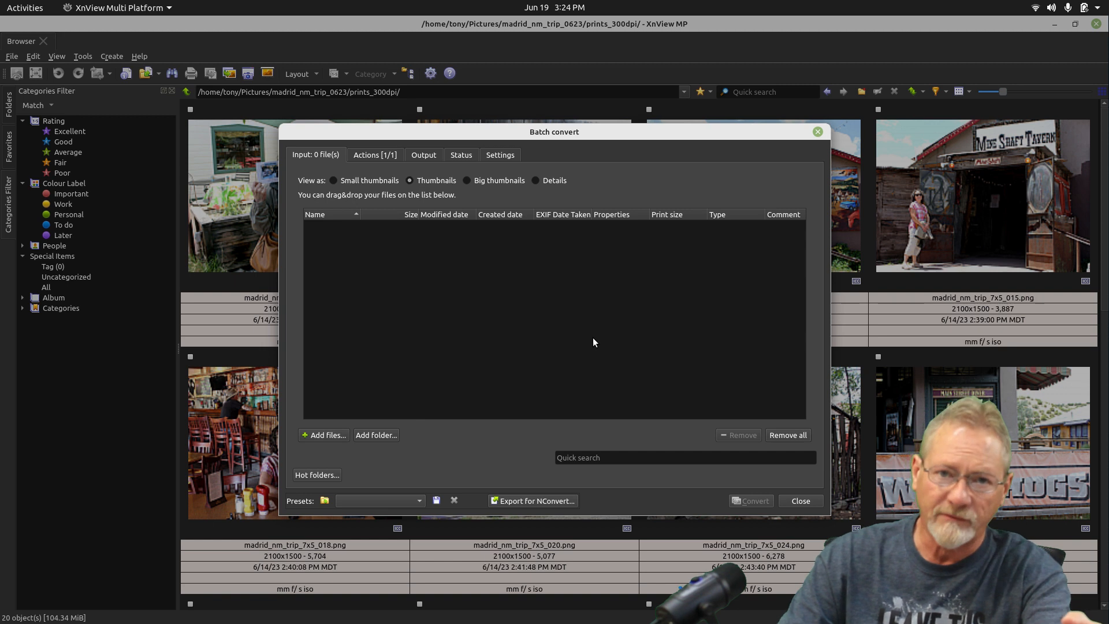
{"action": "left_click", "coordinate": [372, 436]}
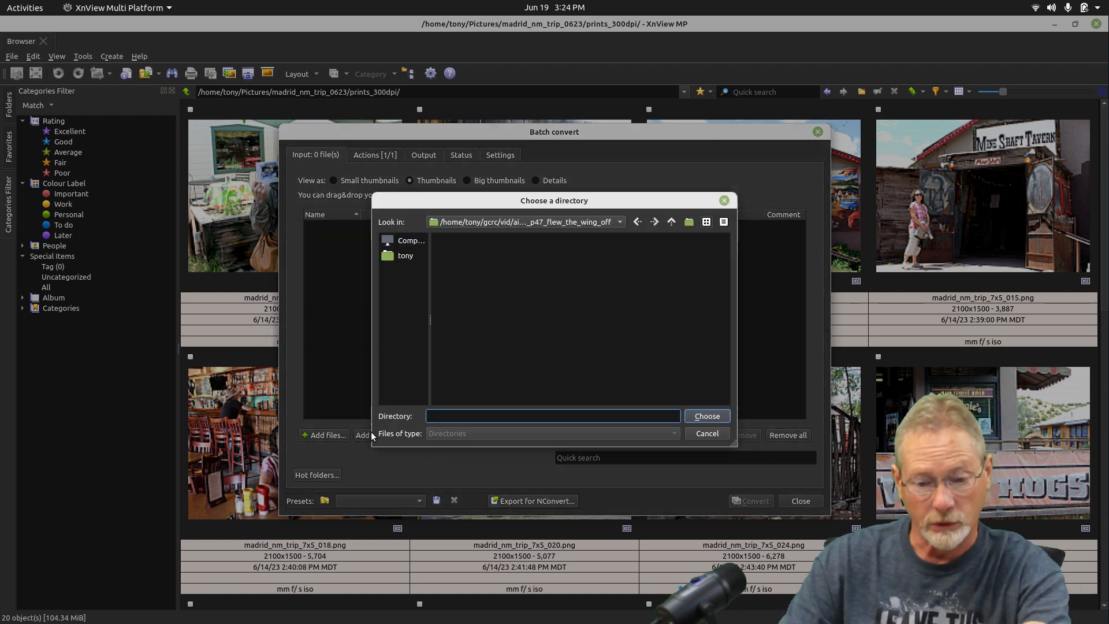
{"action": "left_click", "coordinate": [403, 258]}
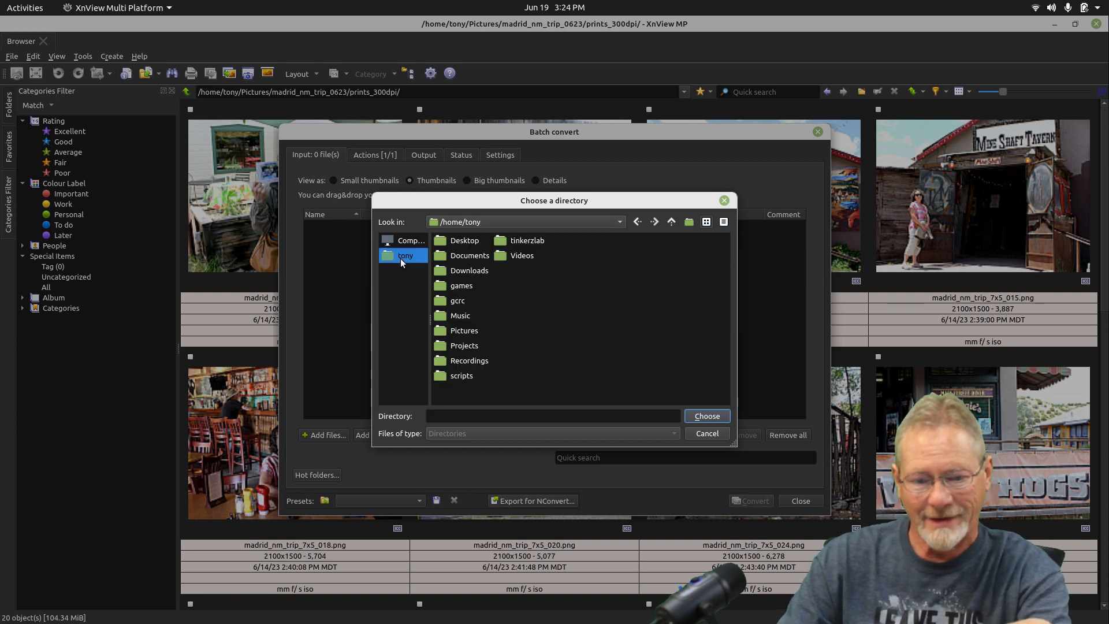
{"action": "double_click", "coordinate": [517, 239]}
{"action": "double_click", "coordinate": [450, 329]}
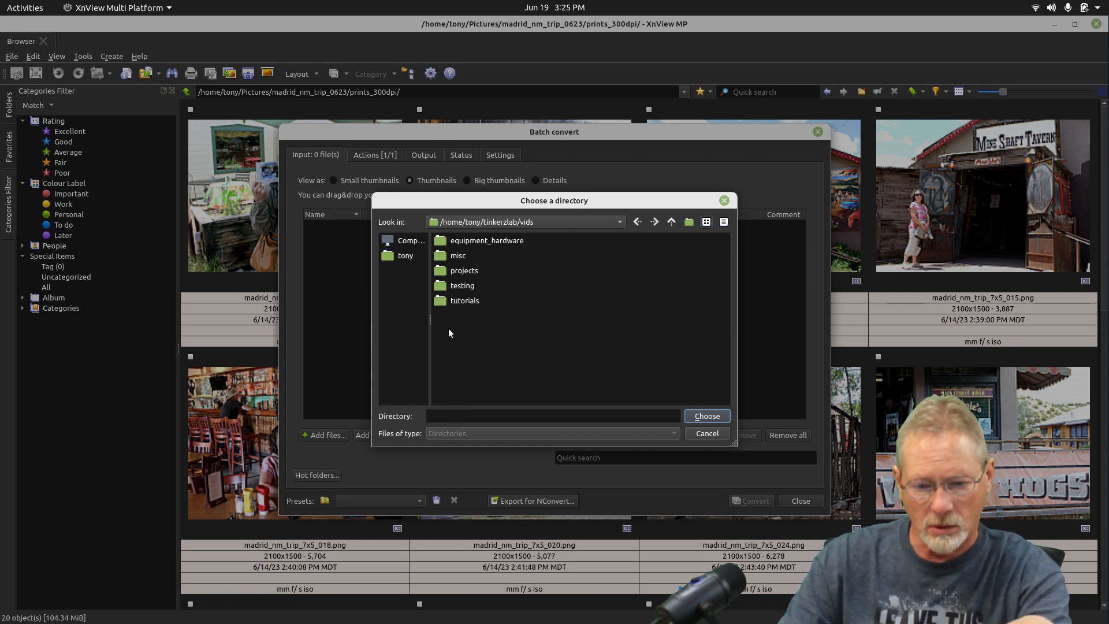
{"action": "double_click", "coordinate": [453, 300]}
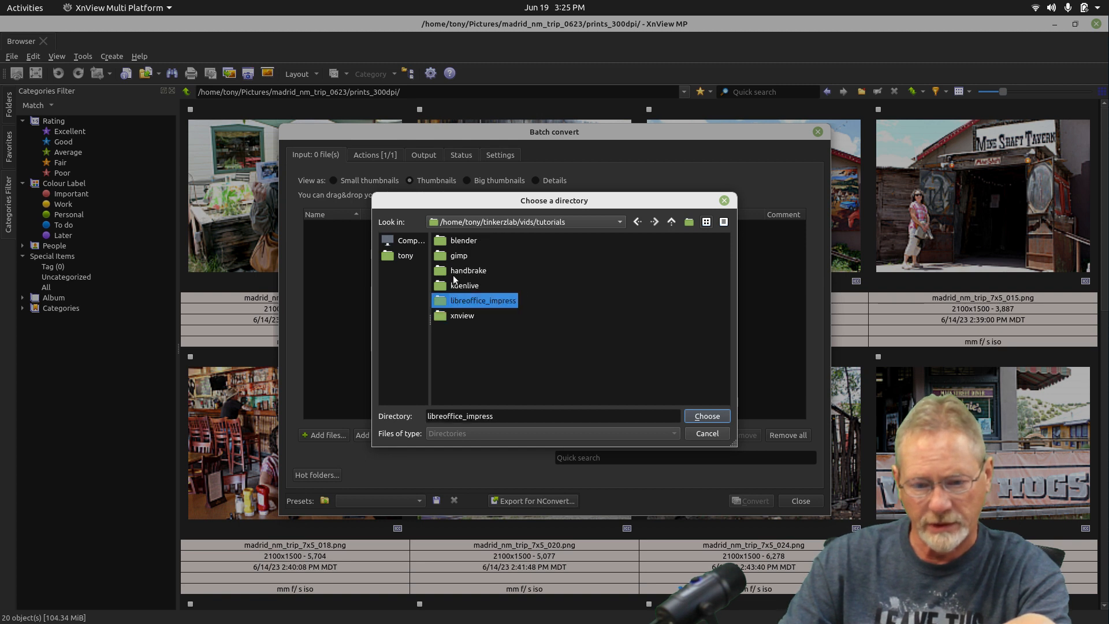
{"action": "double_click", "coordinate": [455, 316]}
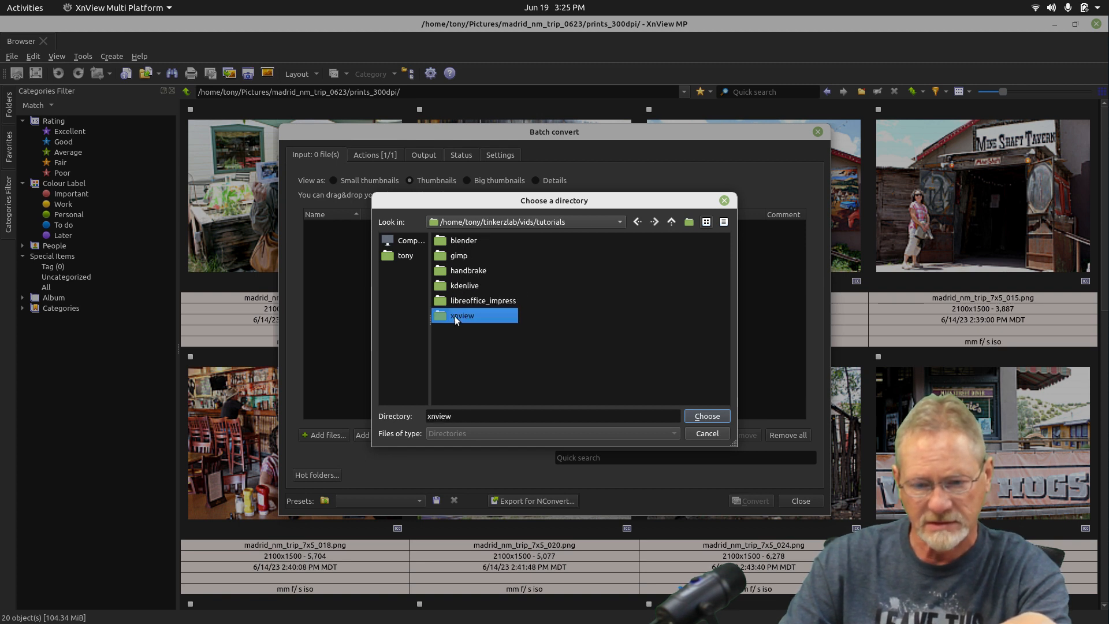
{"action": "double_click", "coordinate": [515, 237]}
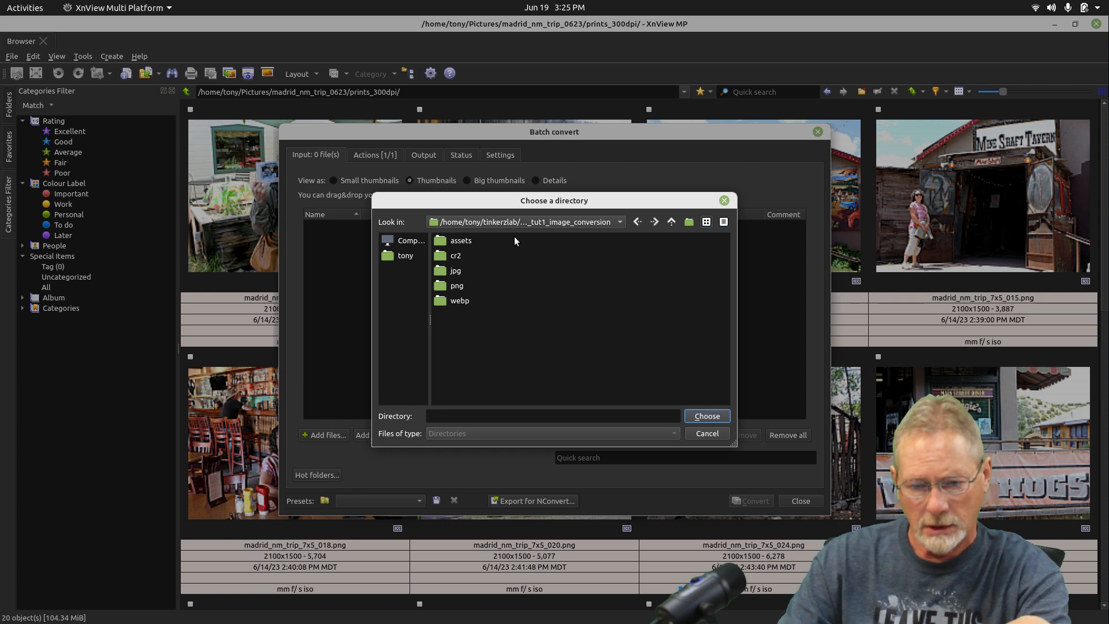
{"action": "left_click", "coordinate": [456, 258]}
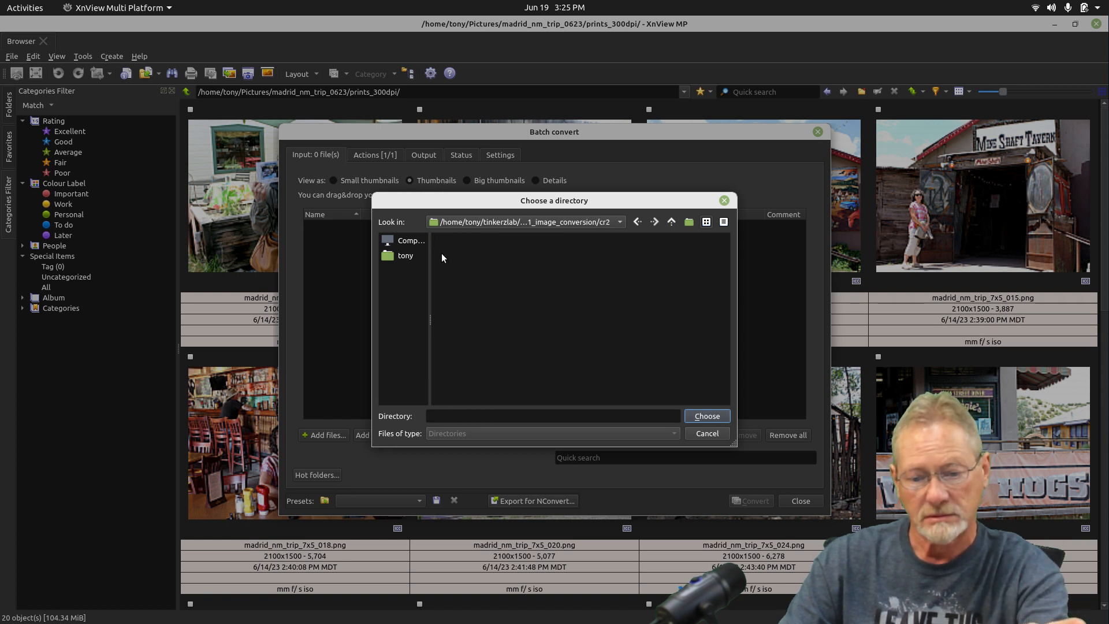
{"action": "left_click", "coordinate": [703, 418]}
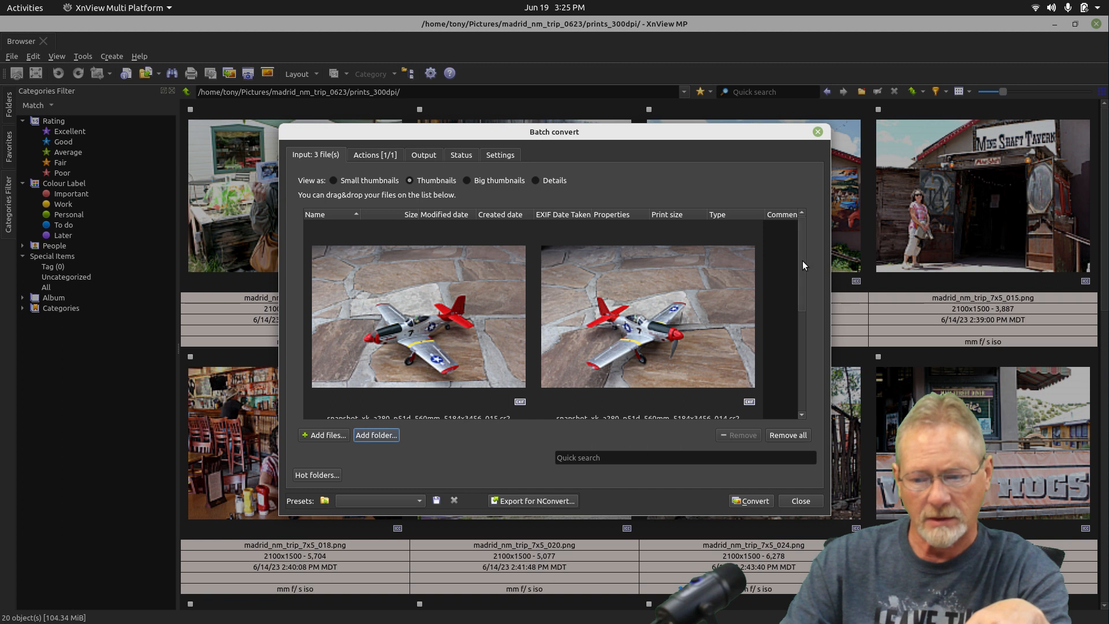
{"action": "left_click_drag", "start_coordinate": [803, 261], "coordinate": [788, 221]}
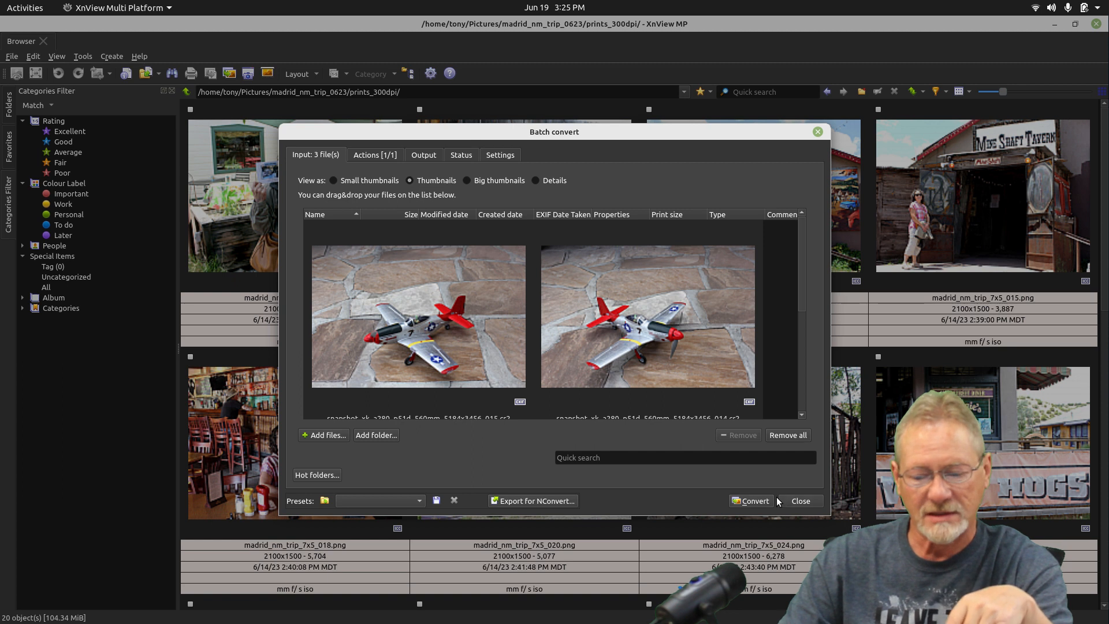
- Disable the Set DPI action of the batch conversion and enable it again
{"action": "left_click", "coordinate": [371, 157]}
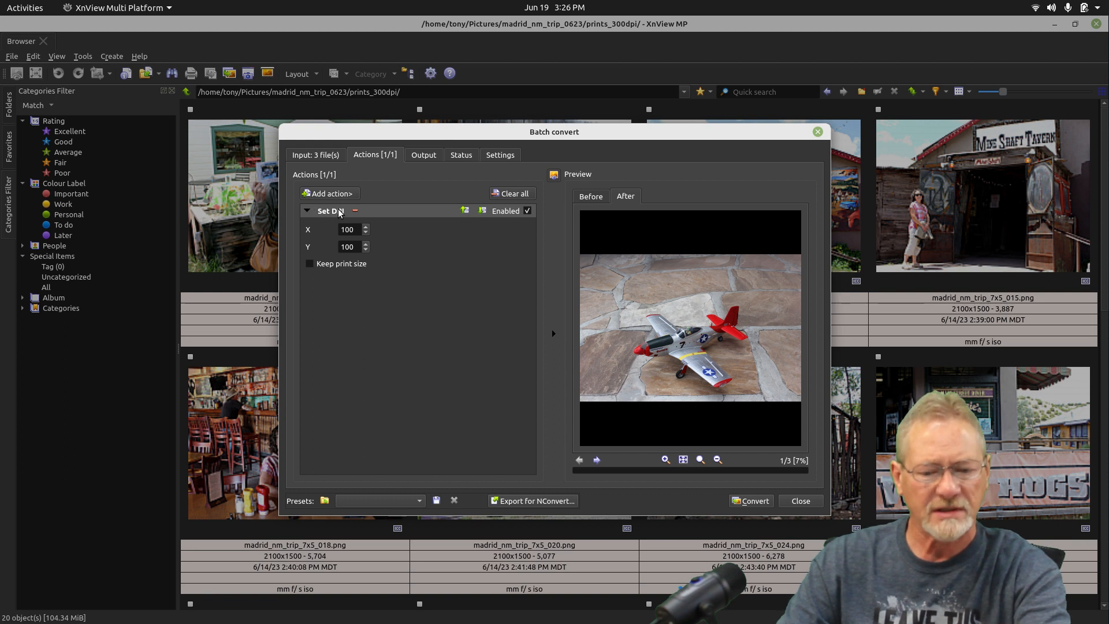
{"action": "left_click", "coordinate": [527, 211]}
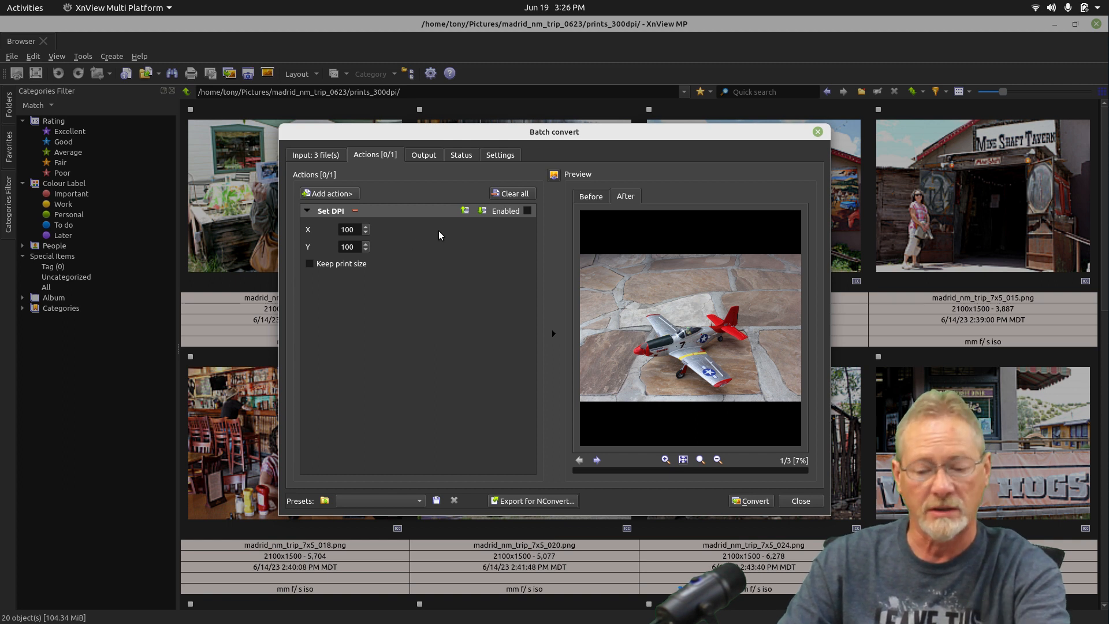
{"action": "left_click", "coordinate": [527, 211]}
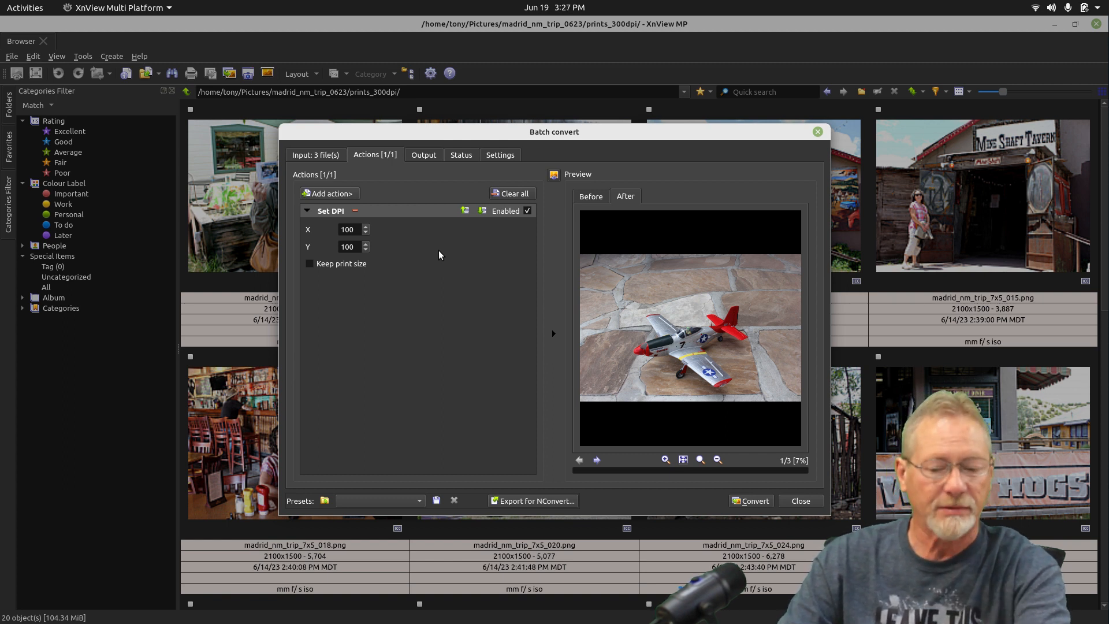
- Set a custom output folder for the batch conversion: tinkerzlab/vids/tutorials/xnview/xnview_tut1_image_conversion/png
{"action": "left_click", "coordinate": [427, 154]}
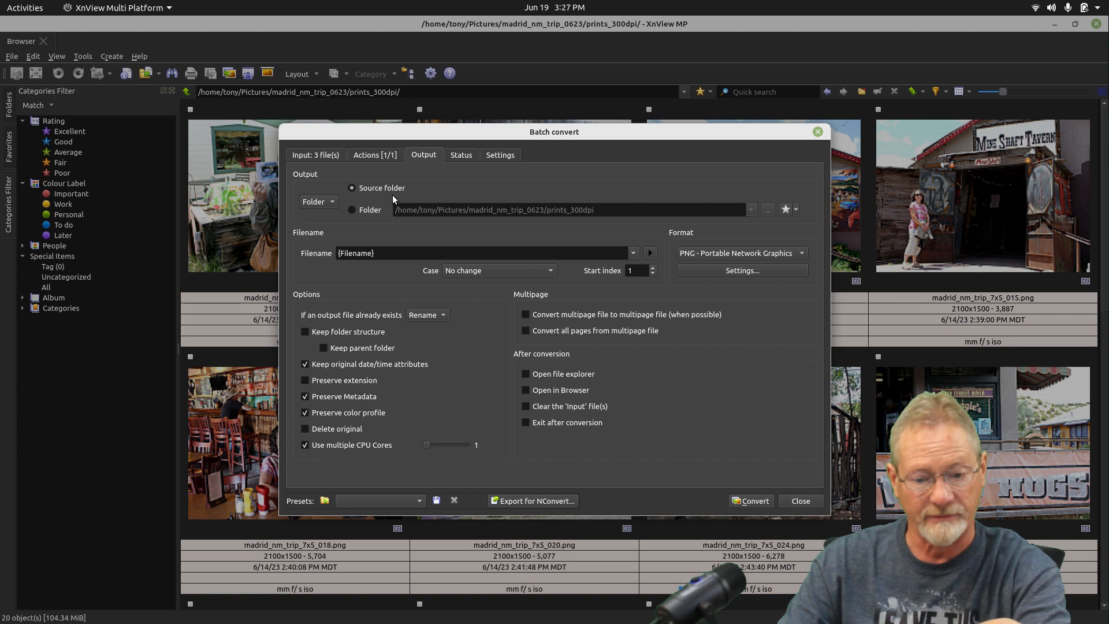
{"action": "left_click", "coordinate": [351, 209]}
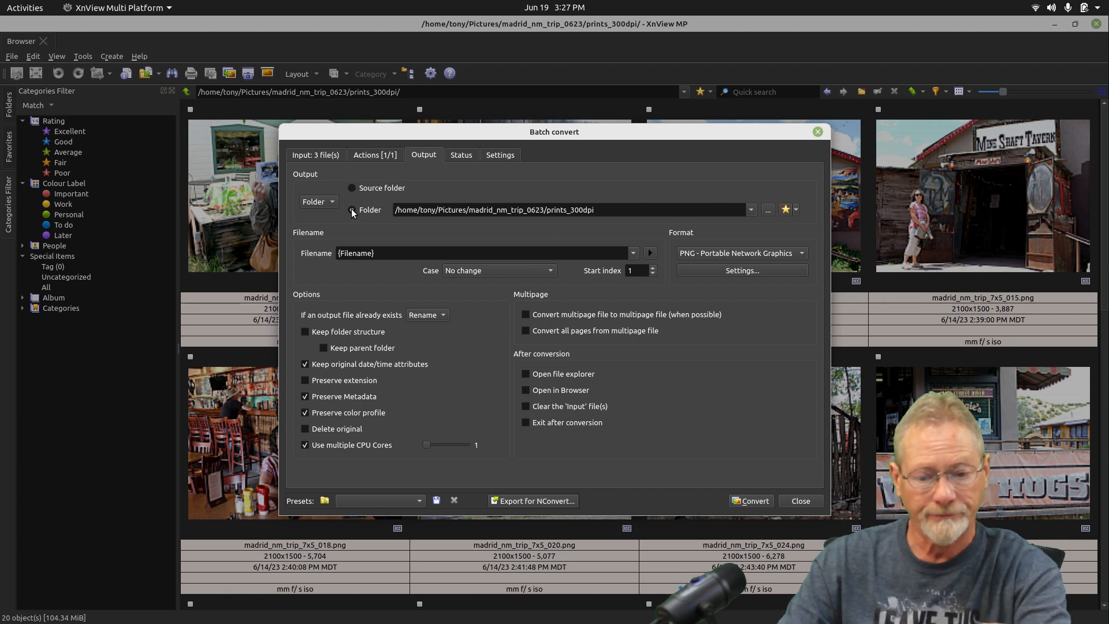
{"action": "left_click", "coordinate": [769, 209]}
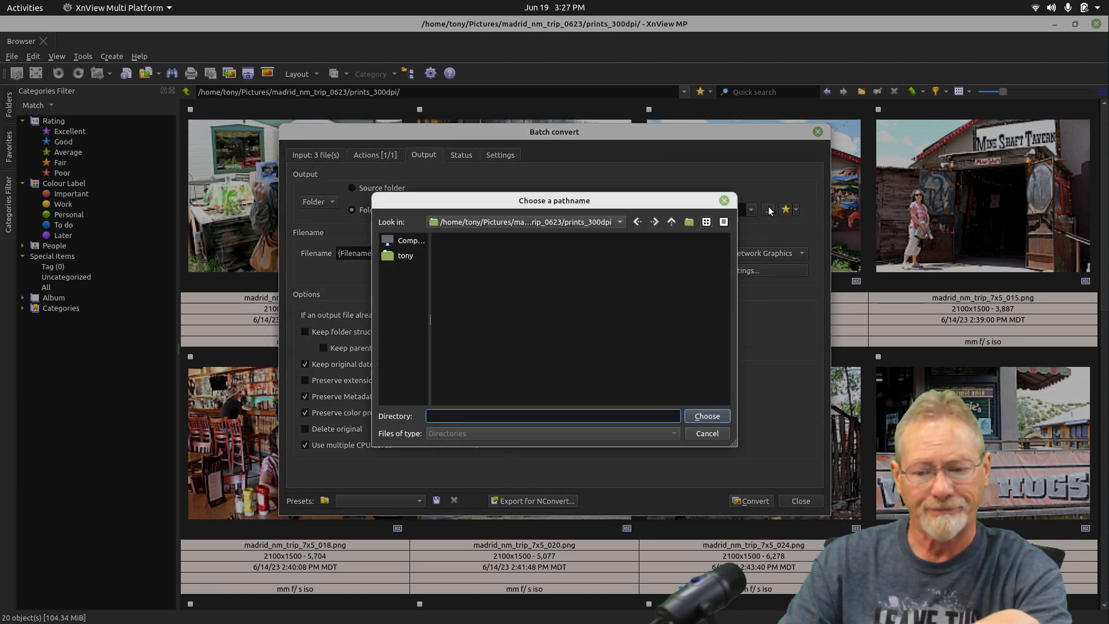
{"action": "left_click", "coordinate": [670, 223]}
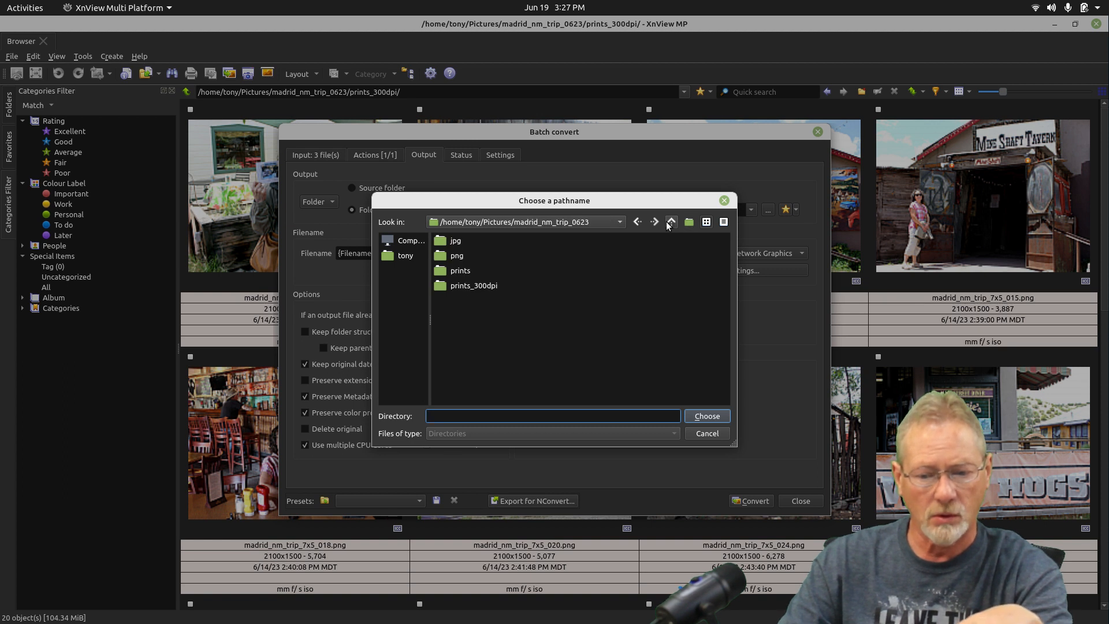
{"action": "left_click", "coordinate": [670, 223]}
{"action": "left_click", "coordinate": [670, 223]}
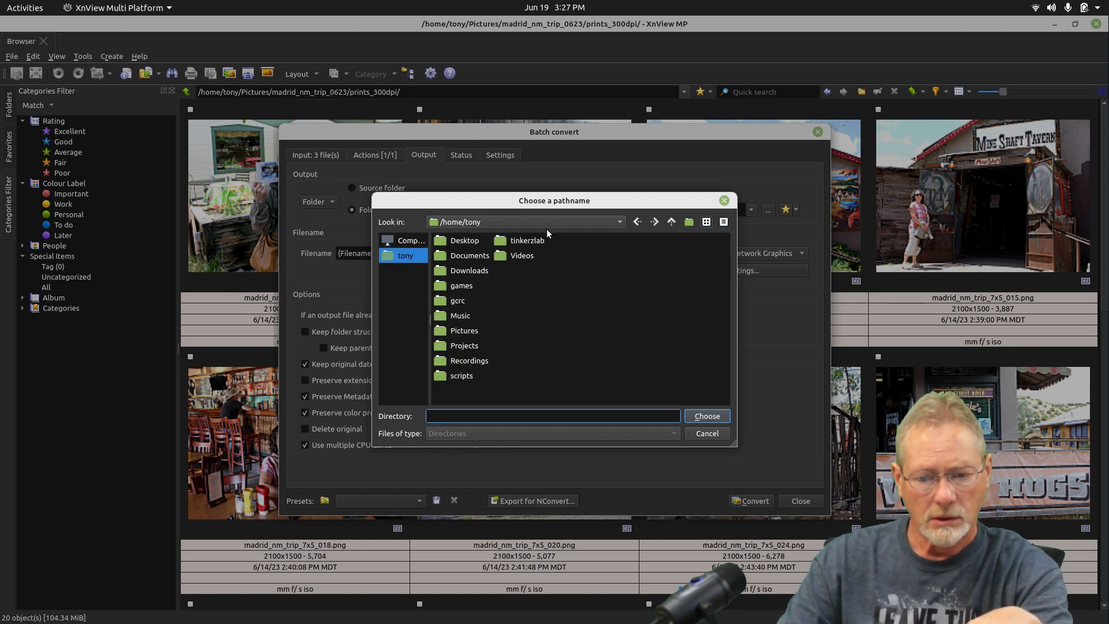
{"action": "double_click", "coordinate": [537, 240]}
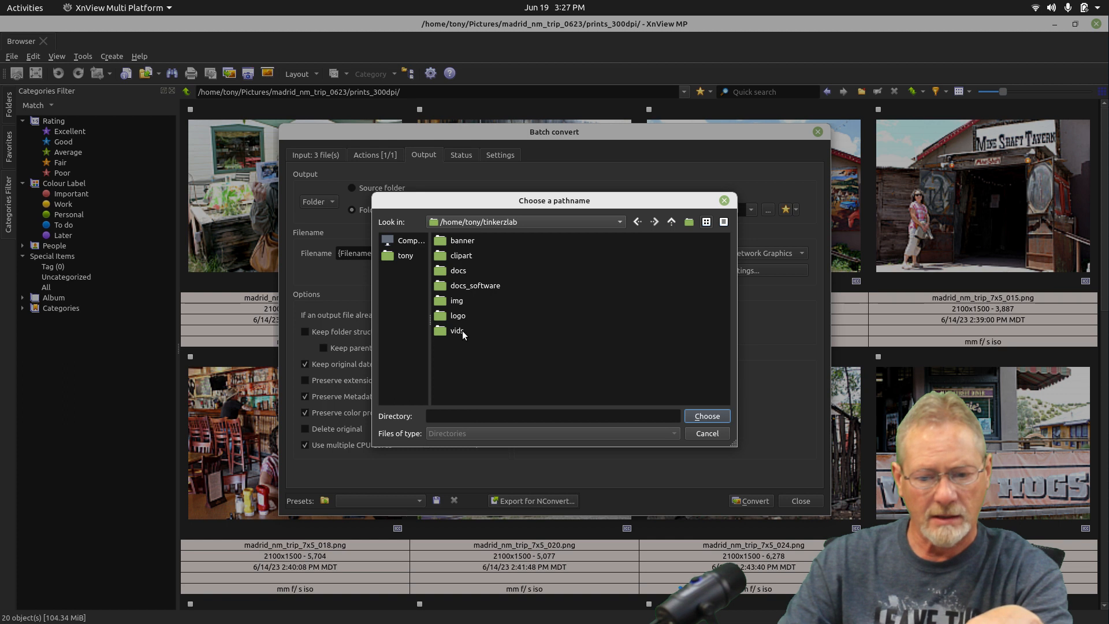
{"action": "double_click", "coordinate": [462, 330]}
{"action": "left_click", "coordinate": [464, 299]}
{"action": "double_click", "coordinate": [464, 298]}
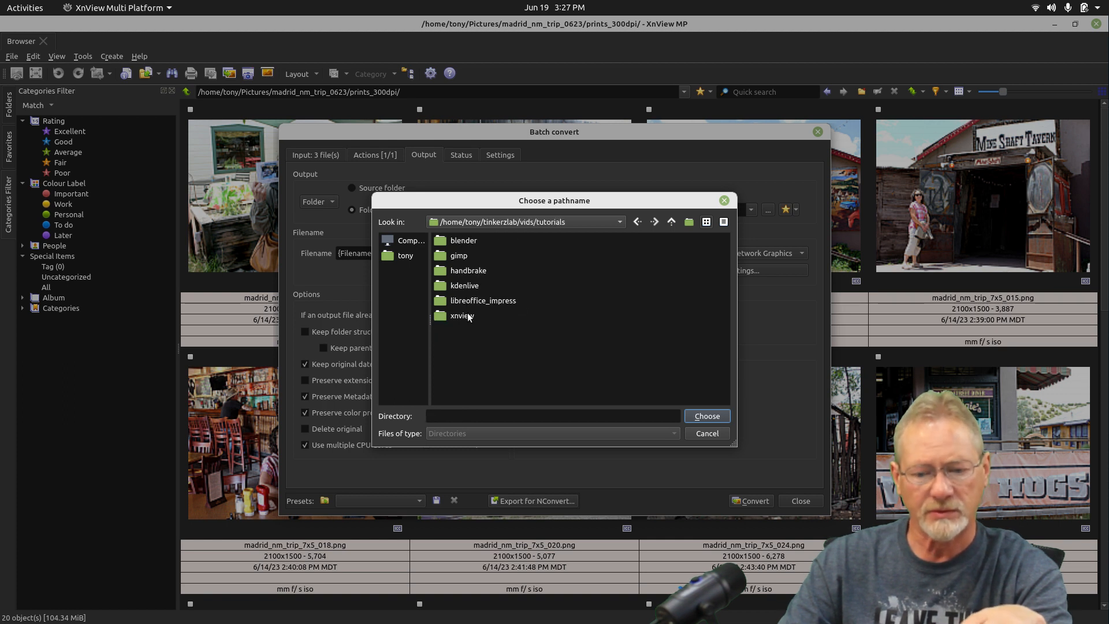
{"action": "double_click", "coordinate": [467, 313]}
{"action": "double_click", "coordinate": [480, 240]}
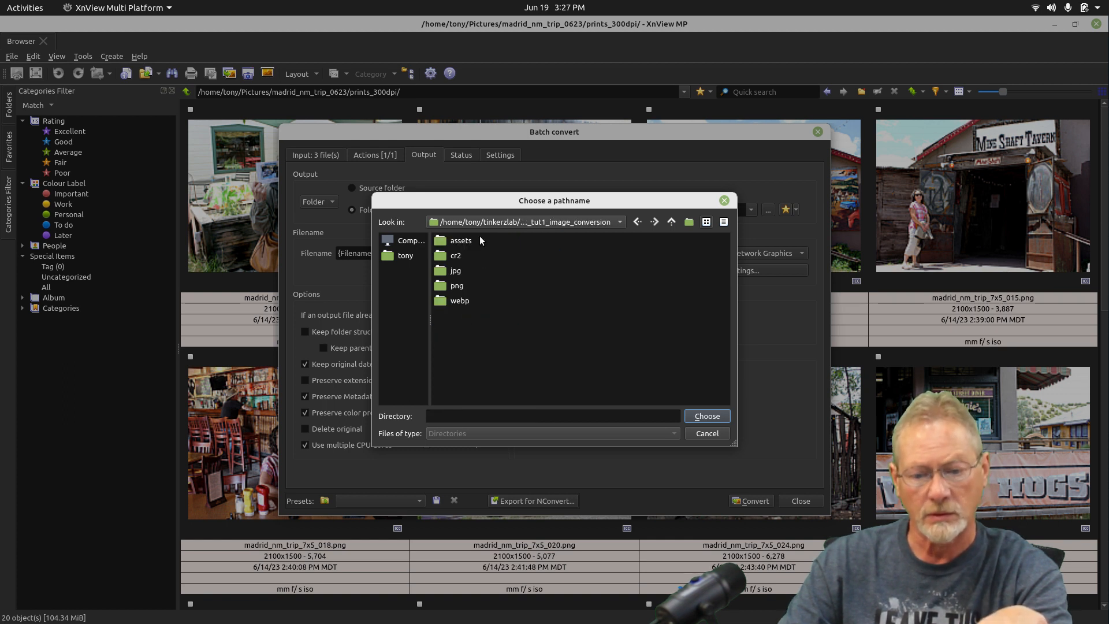
{"action": "double_click", "coordinate": [457, 286]}
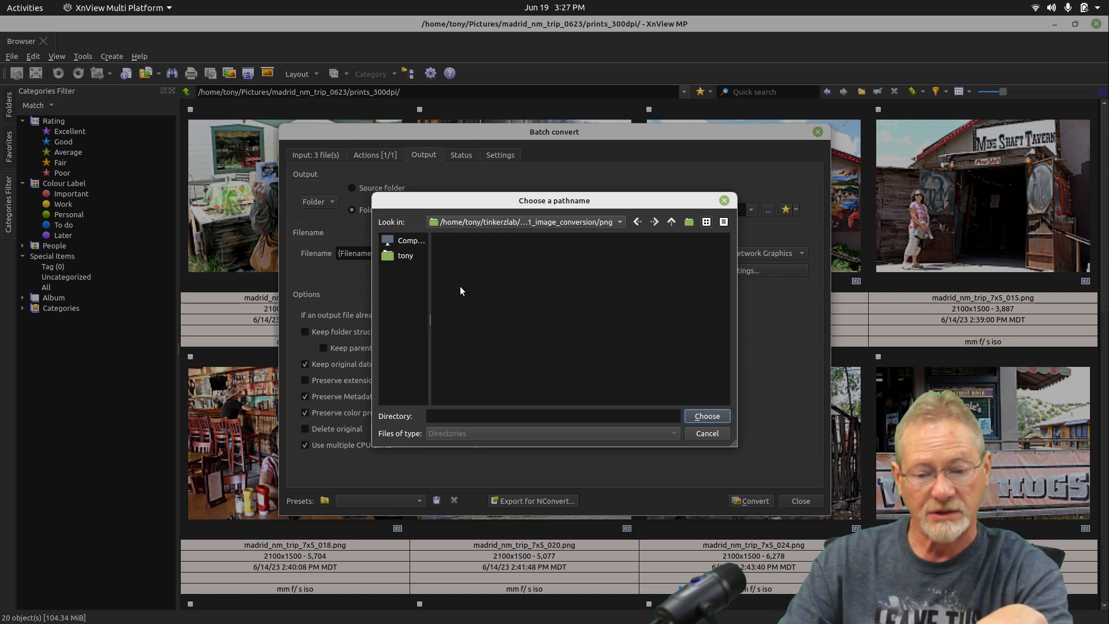
{"action": "left_click", "coordinate": [706, 415]}
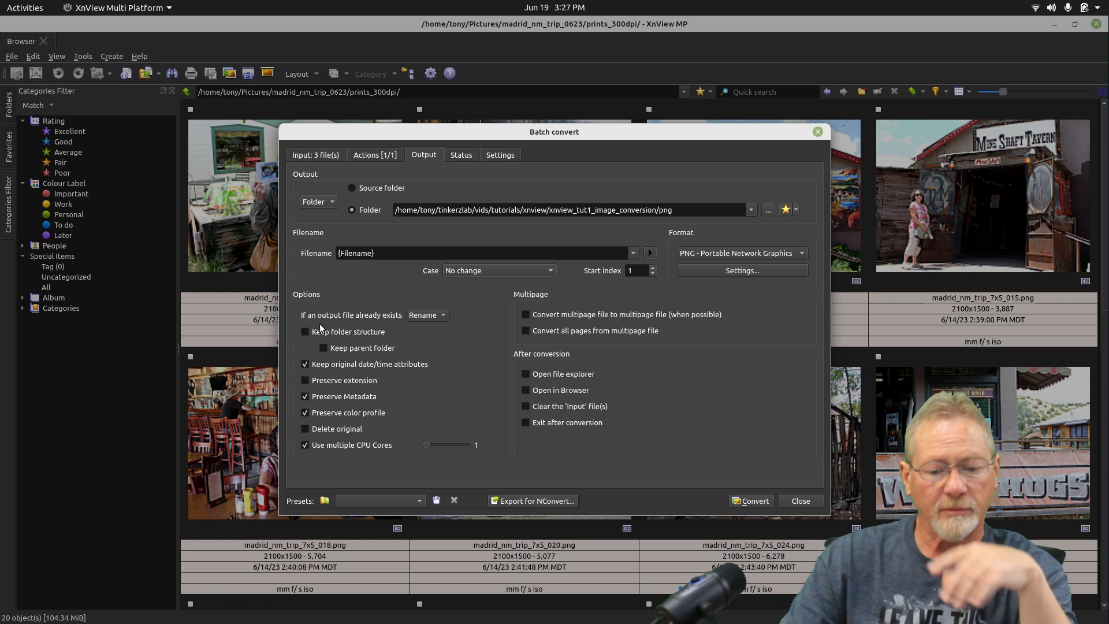
- Choose Rename for output files that already exist, and raise the compression level in the PNG write settings
{"action": "left_click", "coordinate": [434, 315]}
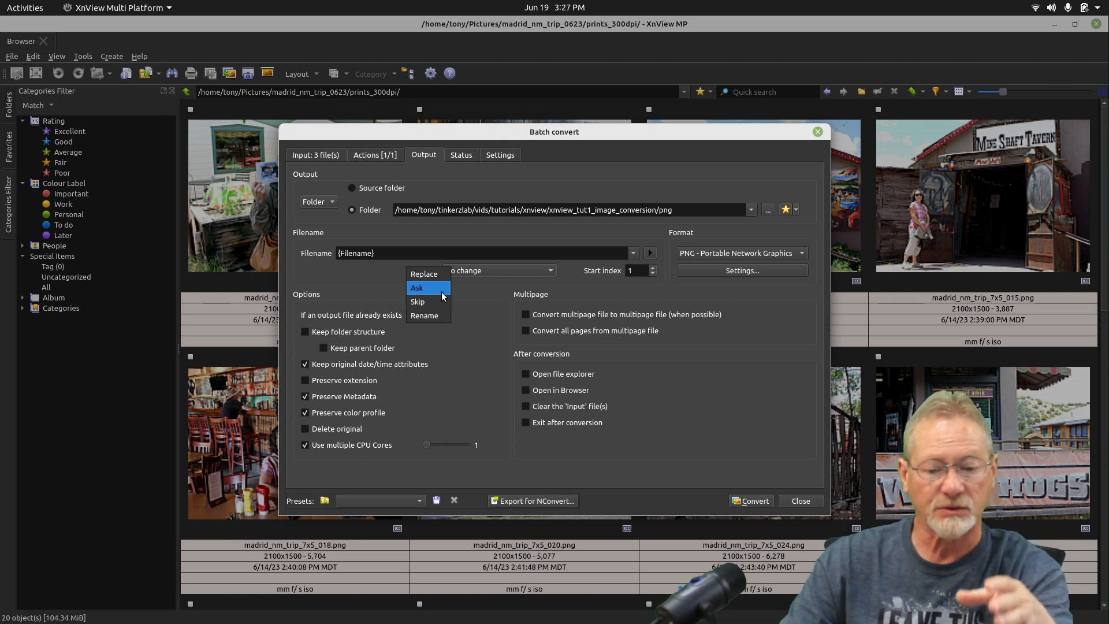
{"action": "left_click", "coordinate": [438, 315]}
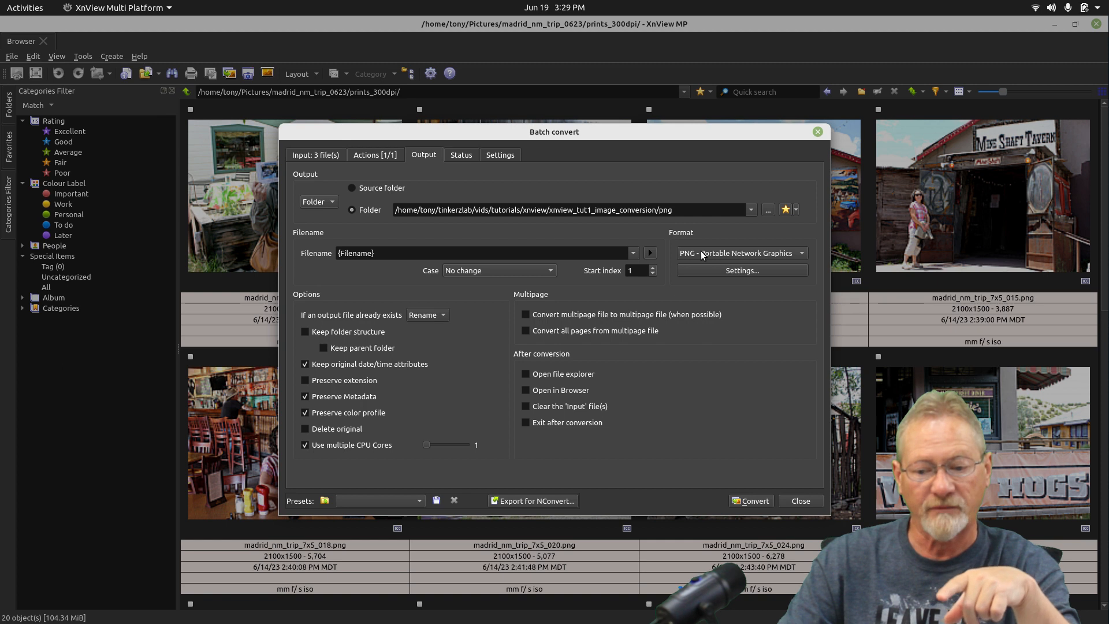
{"action": "left_click", "coordinate": [723, 271]}
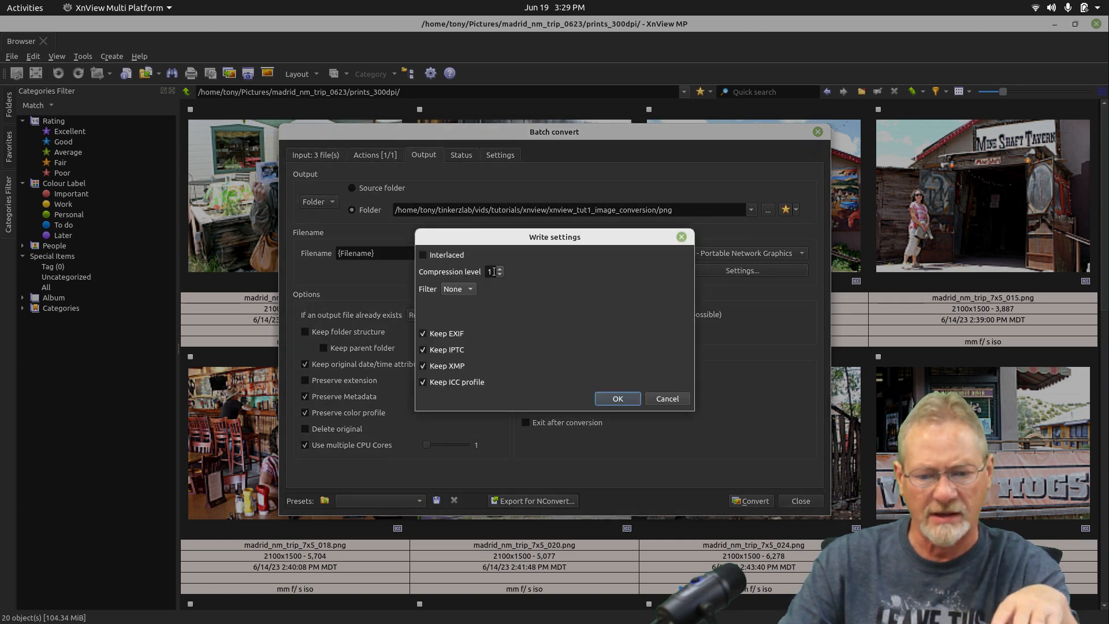
{"action": "left_click", "coordinate": [501, 269]}
{"action": "left_click", "coordinate": [501, 269]}
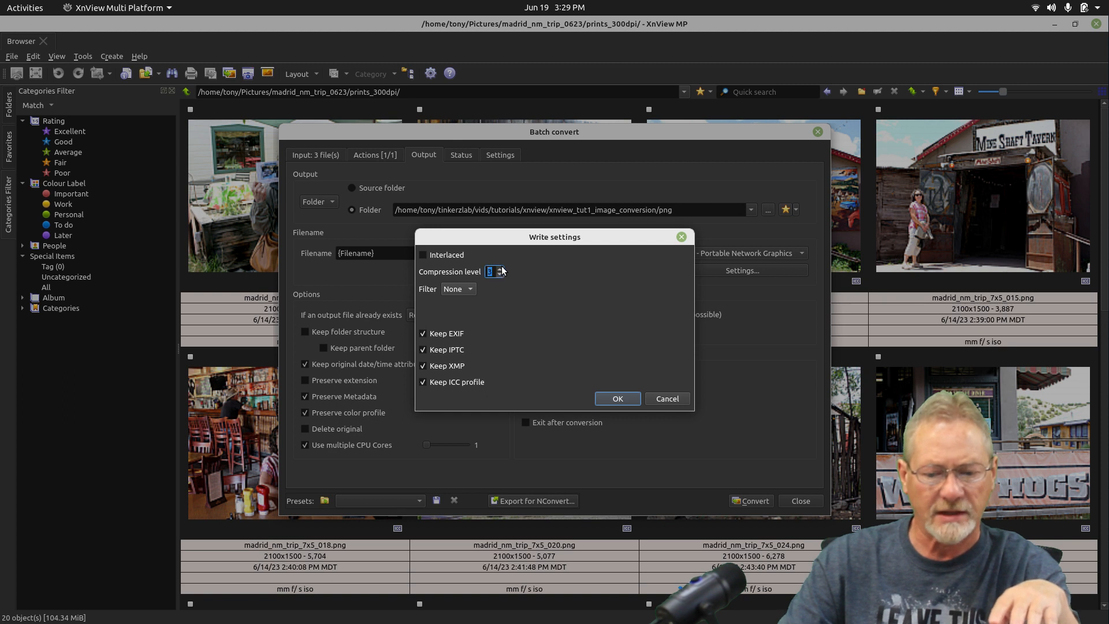
{"action": "left_click", "coordinate": [500, 270]}
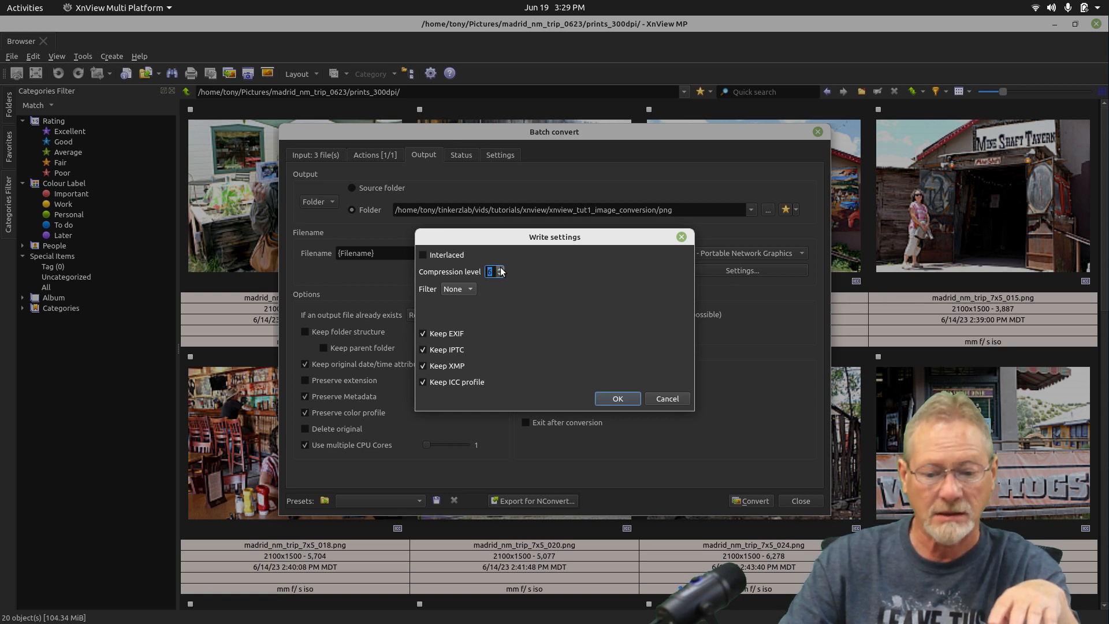
{"action": "left_click", "coordinate": [500, 269]}
{"action": "left_click", "coordinate": [500, 269]}
{"action": "left_click", "coordinate": [500, 270]}
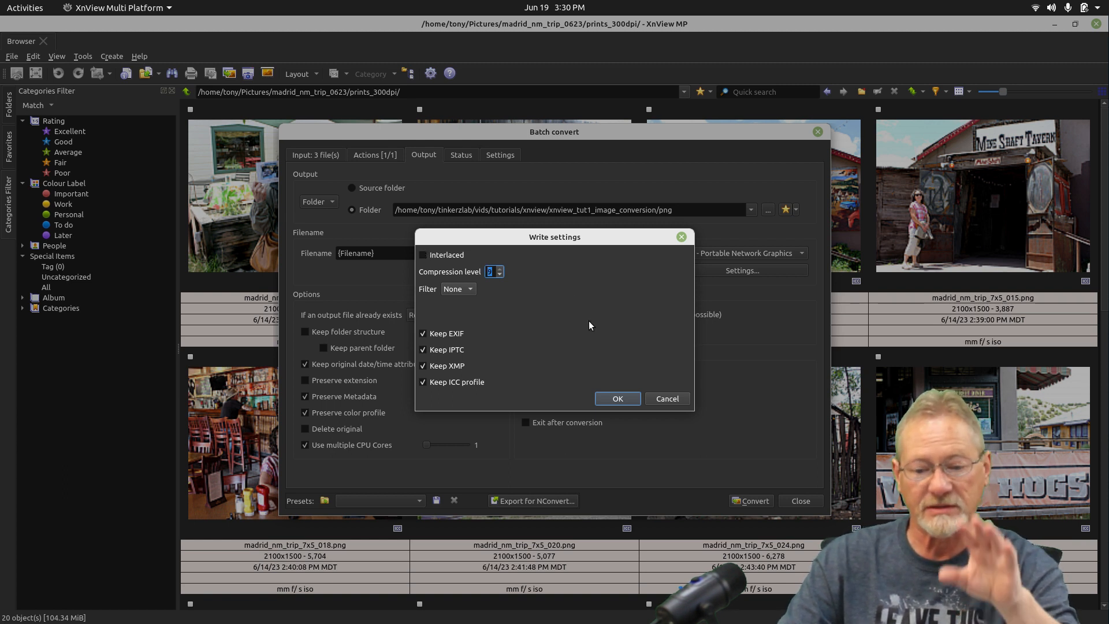
{"action": "left_click", "coordinate": [611, 399]}
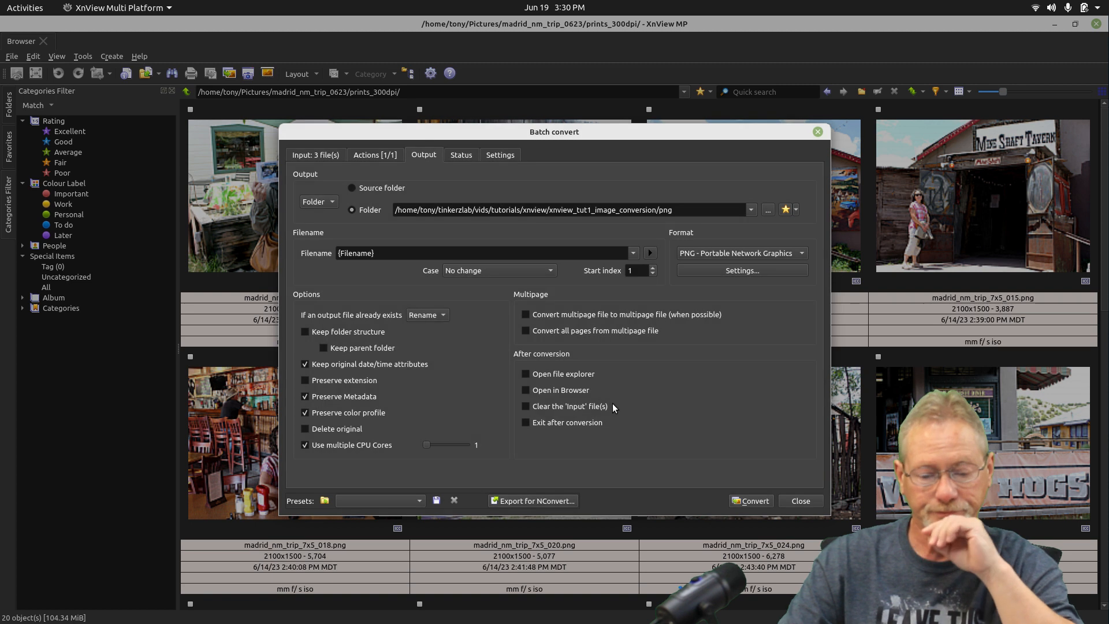
- Run the batch conversion of the three CR2 files to PNG and close the batch conversion dialog when it finishes
{"action": "left_click", "coordinate": [755, 502]}
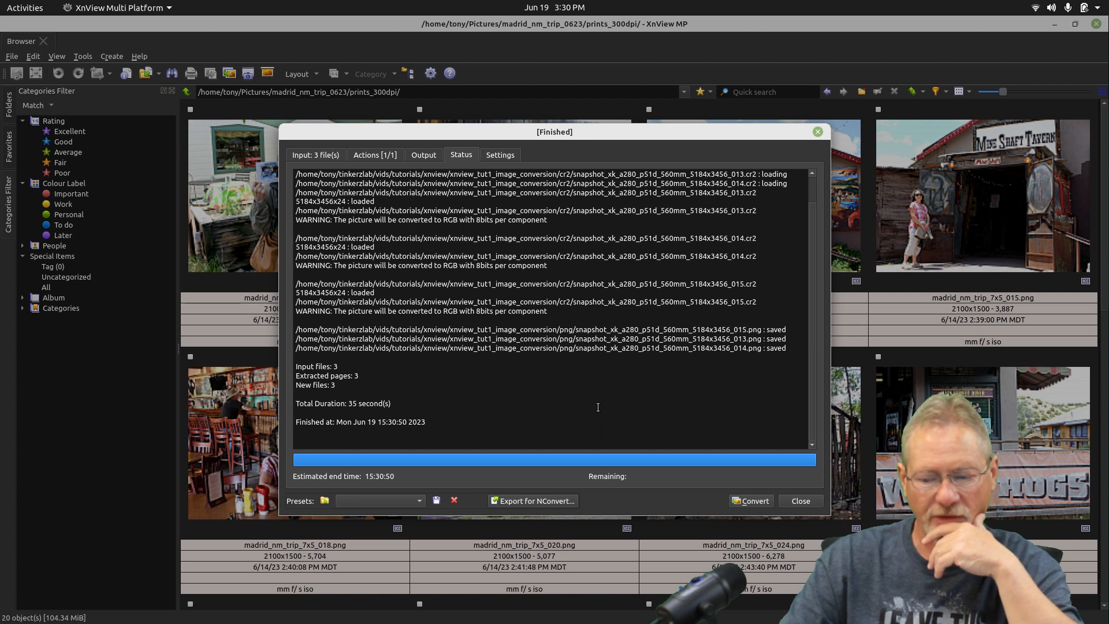
{"action": "left_click", "coordinate": [800, 501]}
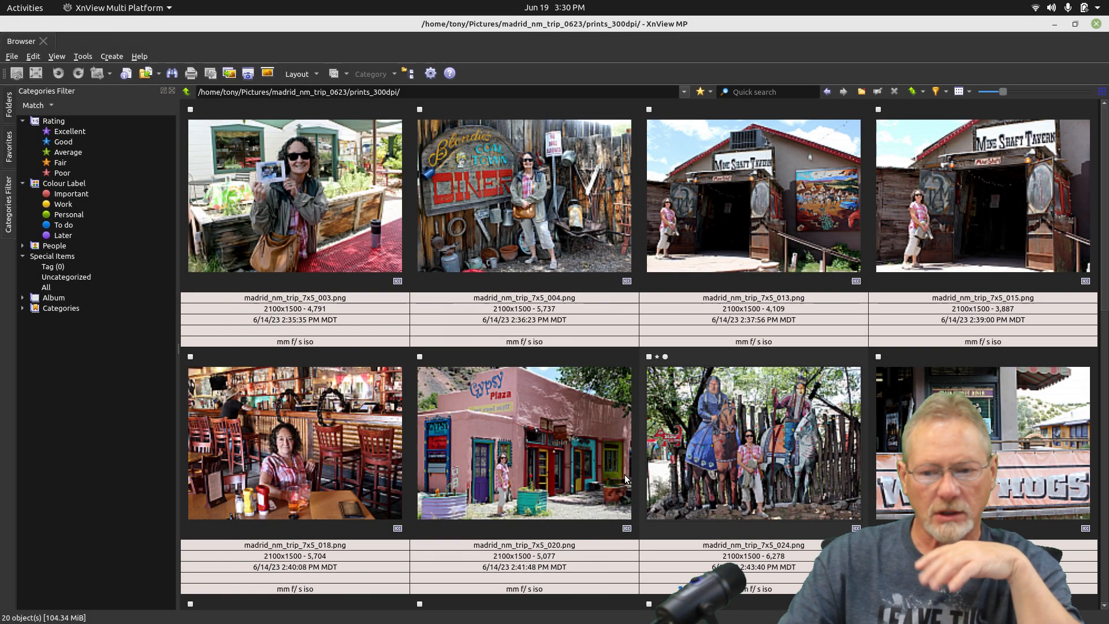
- Minimize XnView MP, switch to the png folder in Caja, and view the three converted snapshots in Pix, from 013 to 015 and back
{"action": "left_click", "coordinate": [1055, 24]}
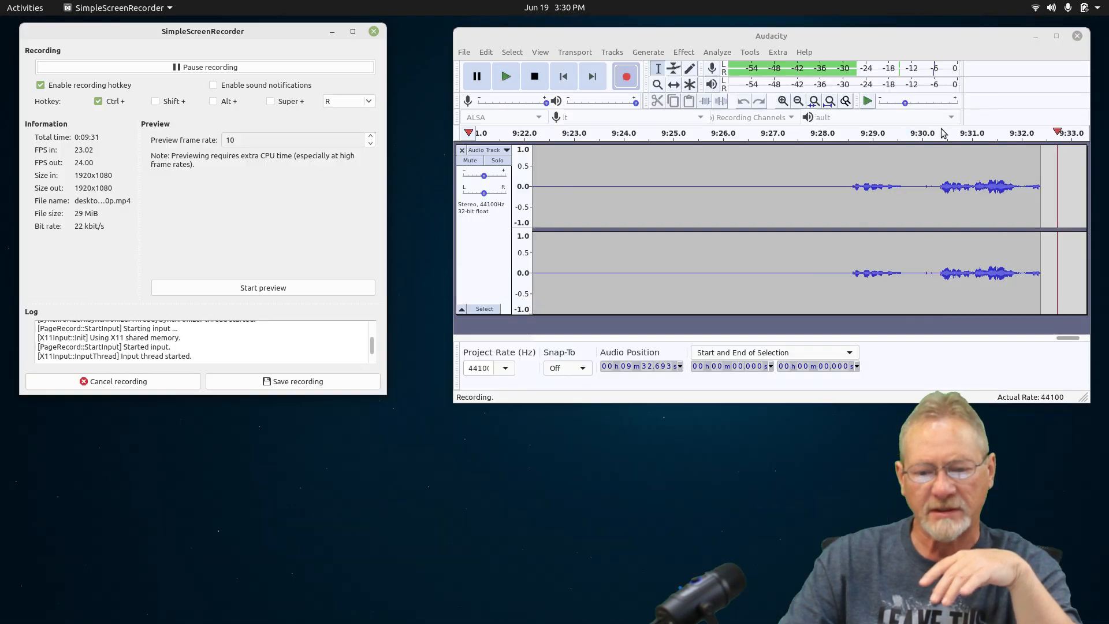
{"action": "key", "text": "alt+Tab"}
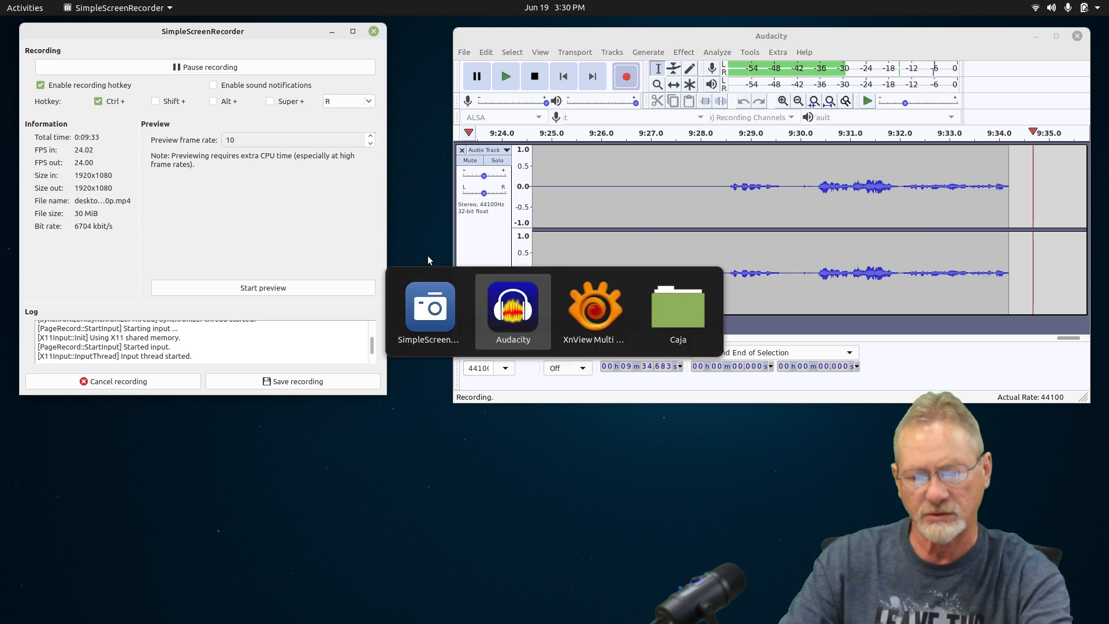
{"action": "key", "text": "alt+Tab"}
{"action": "key", "text": "alt+Tab"}
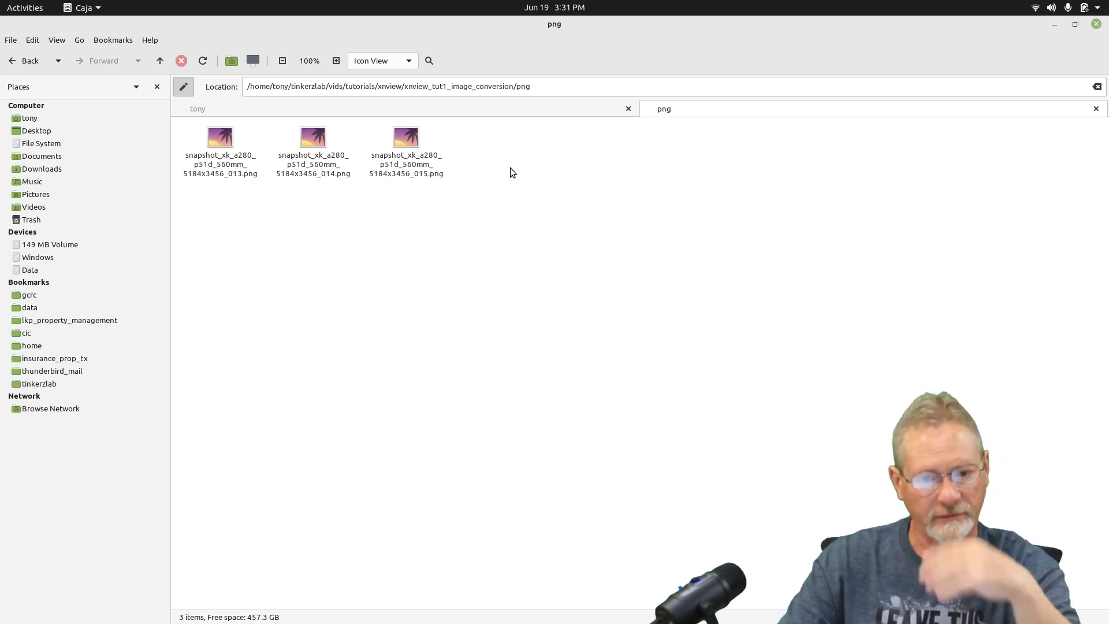
{"action": "double_click", "coordinate": [220, 138]}
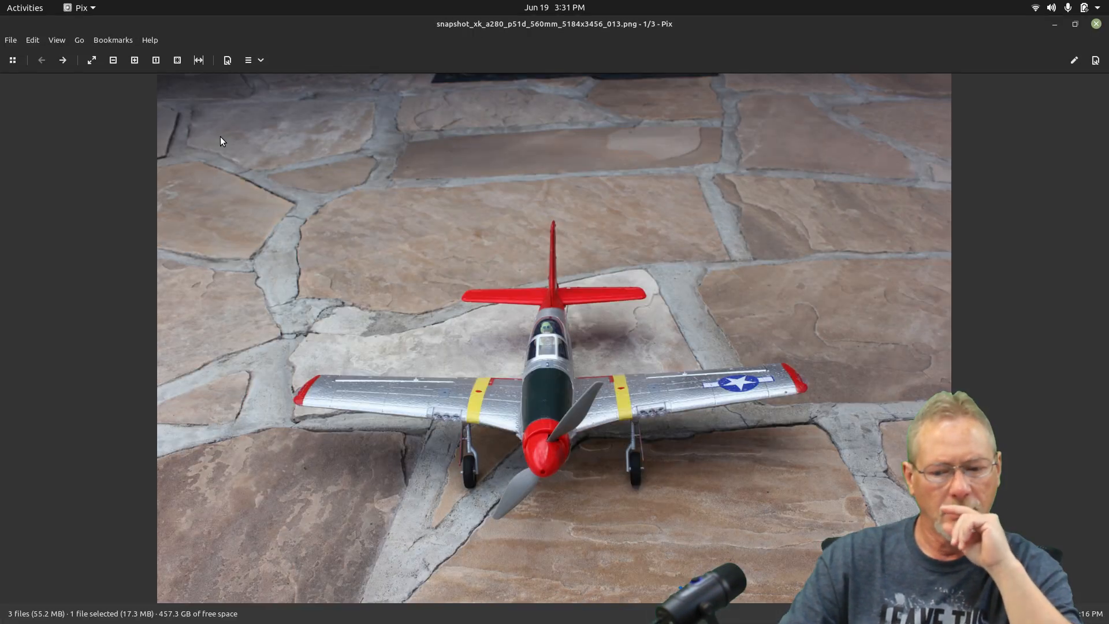
{"action": "left_click", "coordinate": [63, 62]}
{"action": "left_click", "coordinate": [63, 61]}
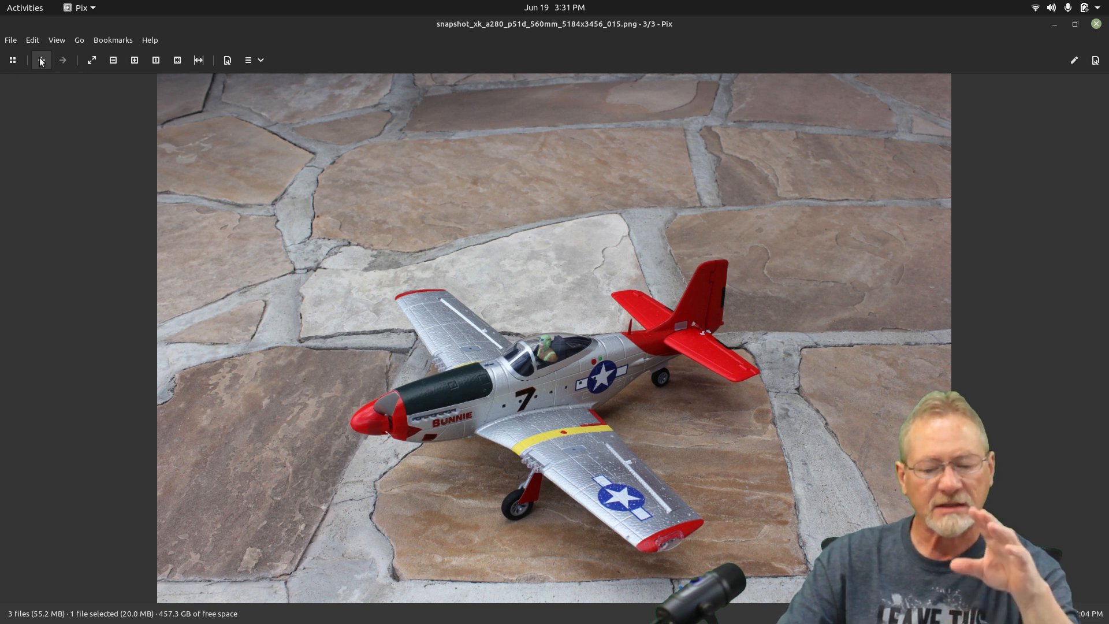
{"action": "left_click", "coordinate": [41, 60]}
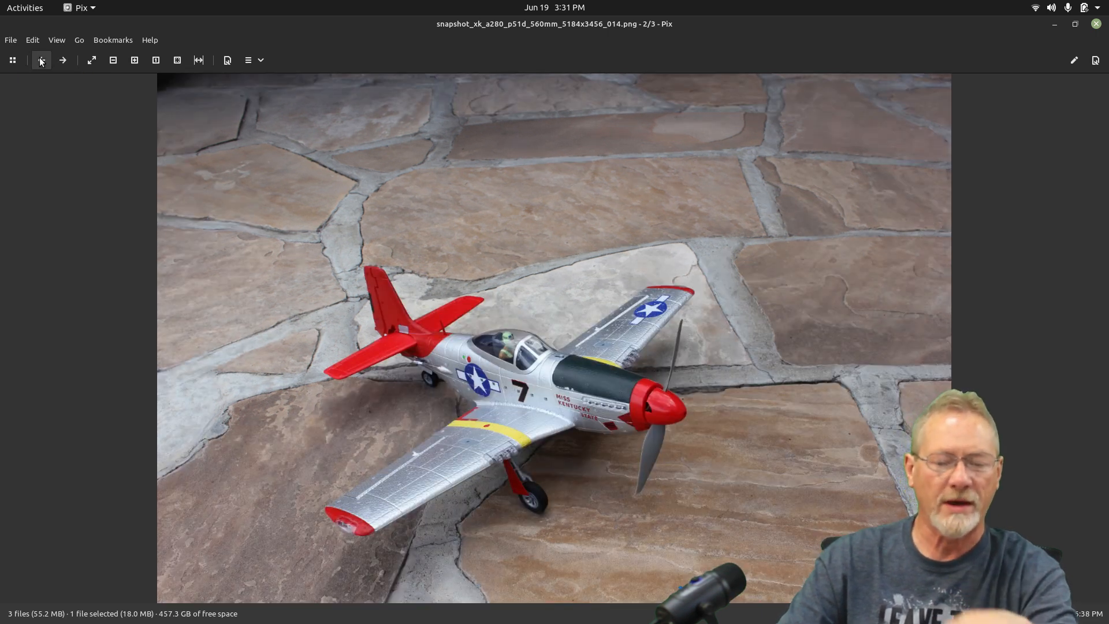
{"action": "left_click", "coordinate": [41, 60]}
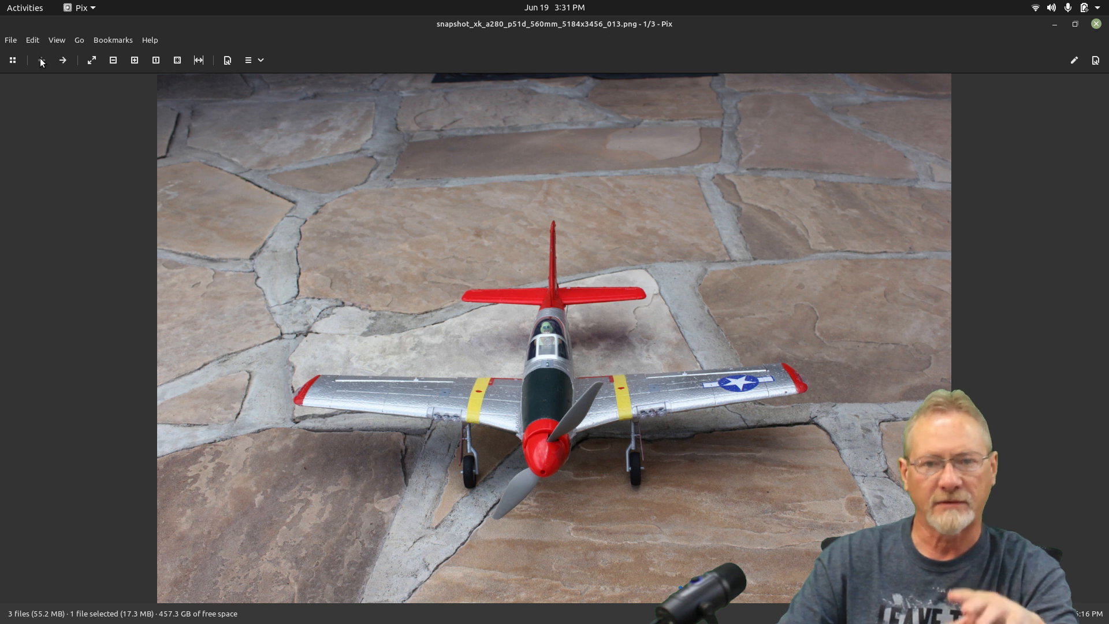